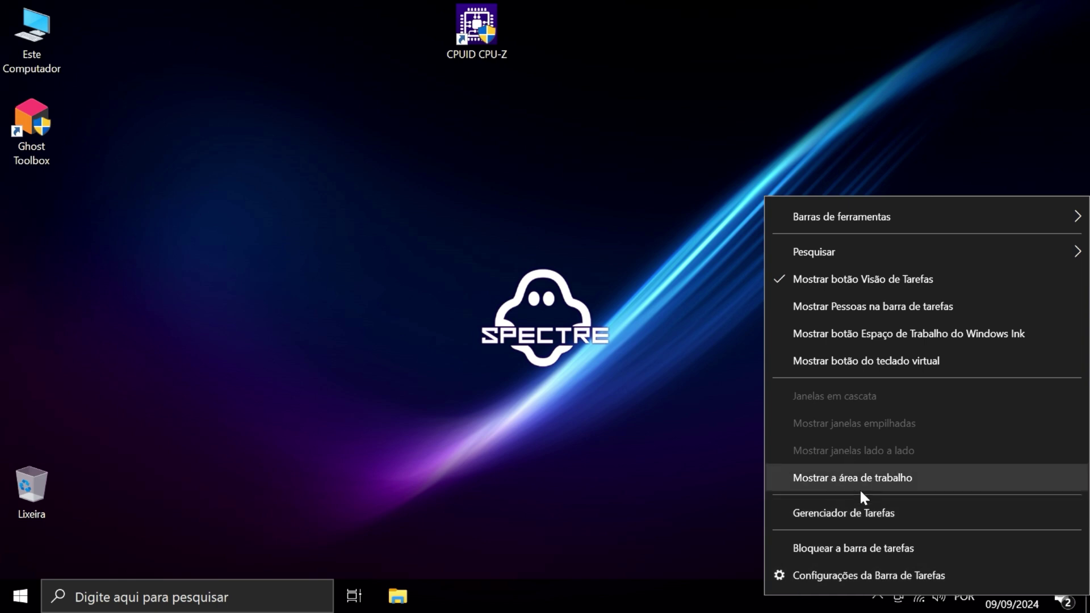
Examine the CPU and memory performance in Task Manager's detailed view.
left_click(858, 513)
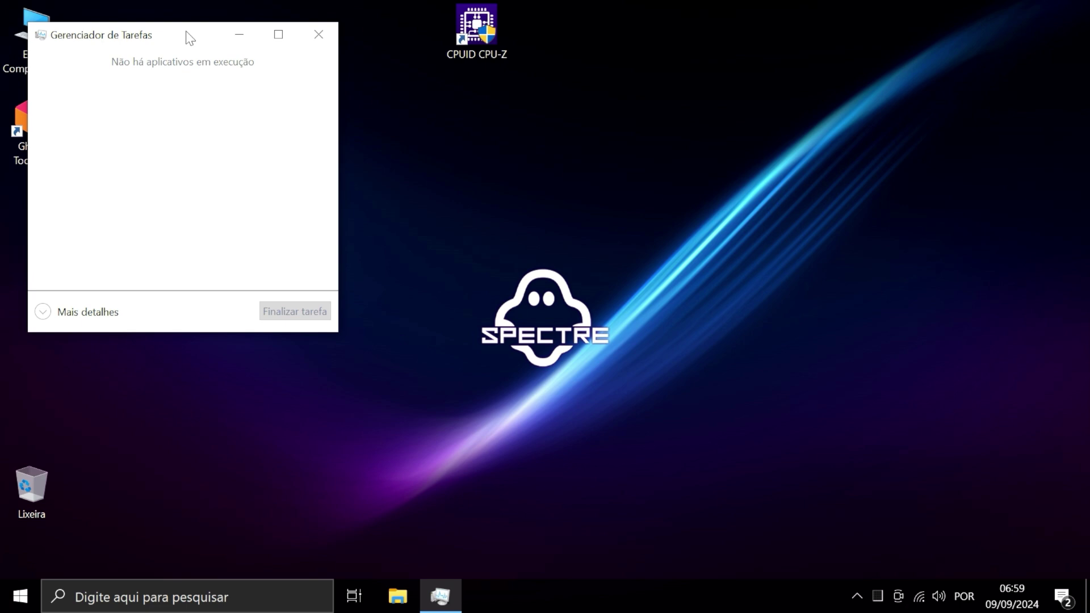
left_click_drag(190, 38, 688, 85)
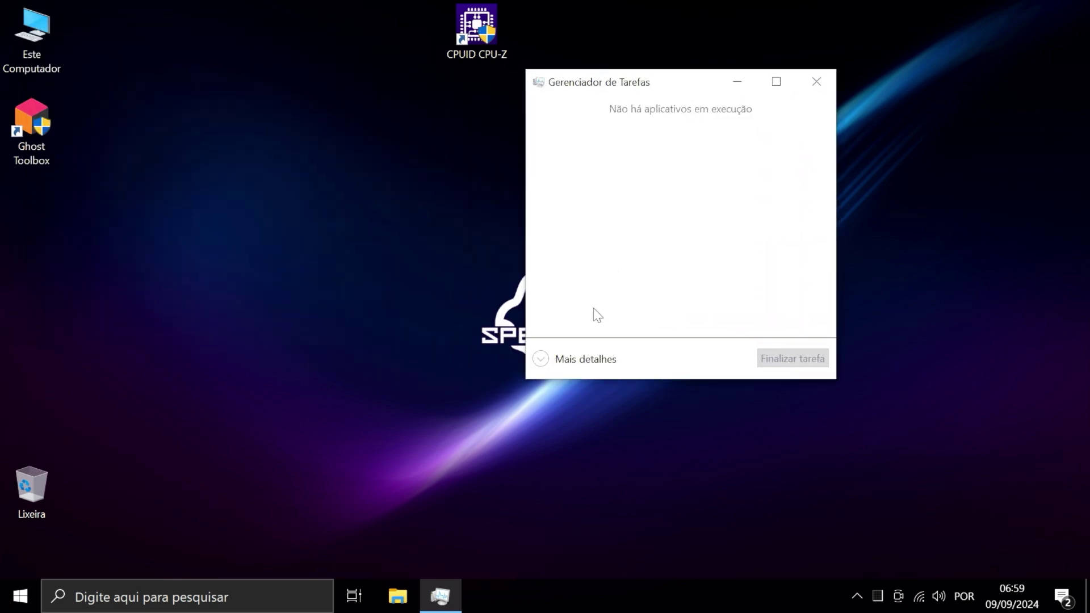
left_click(583, 375)
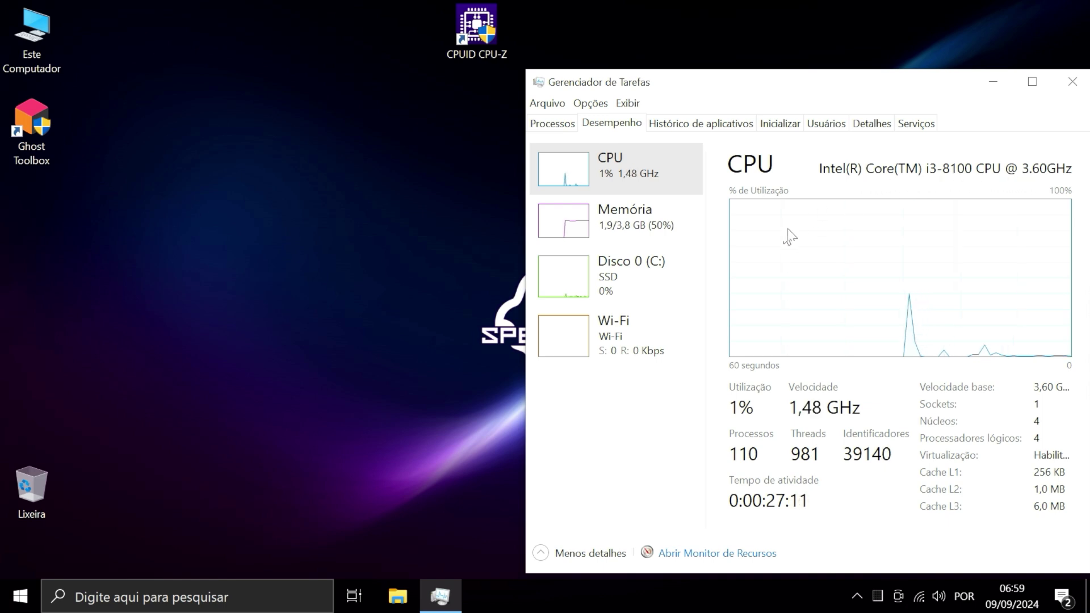
left_click(647, 221)
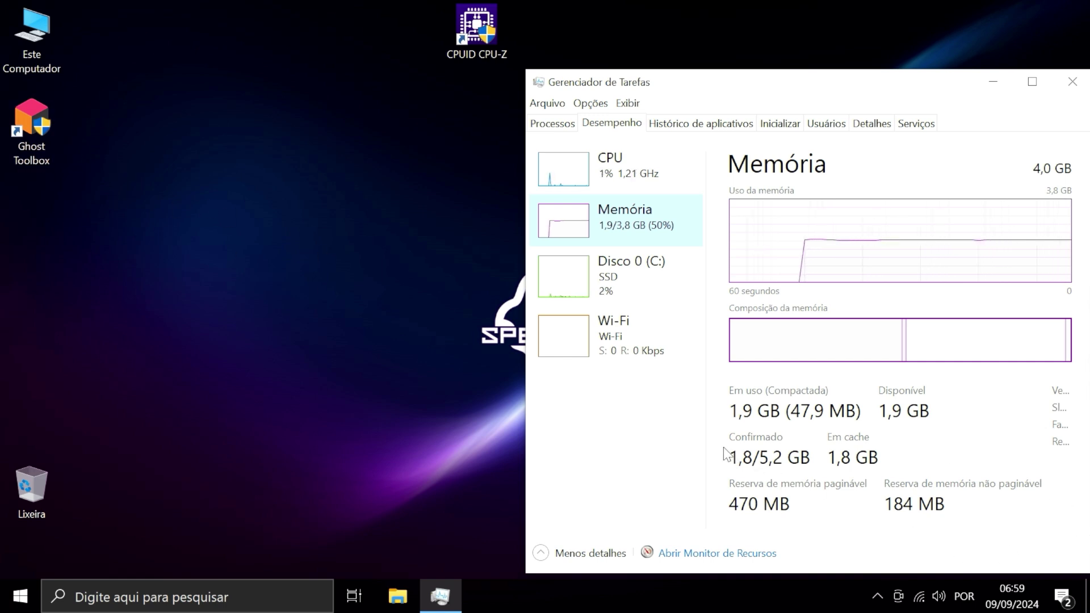
left_click(701, 189)
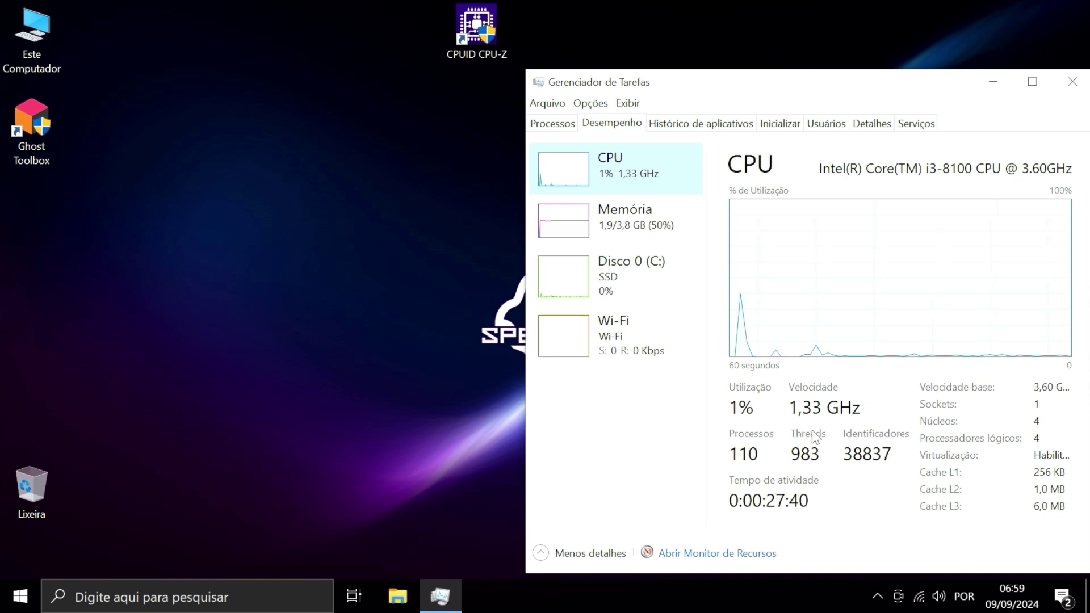
left_click(992, 88)
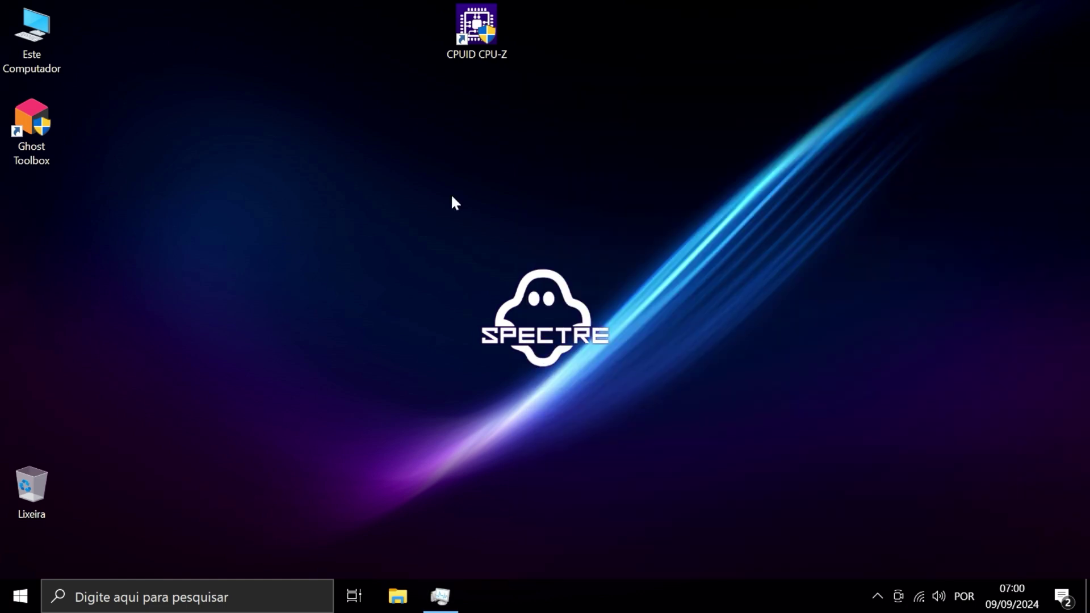
Switch the power plan to Balanced through the desktop's Ghost Mode power options.
right_click(452, 198)
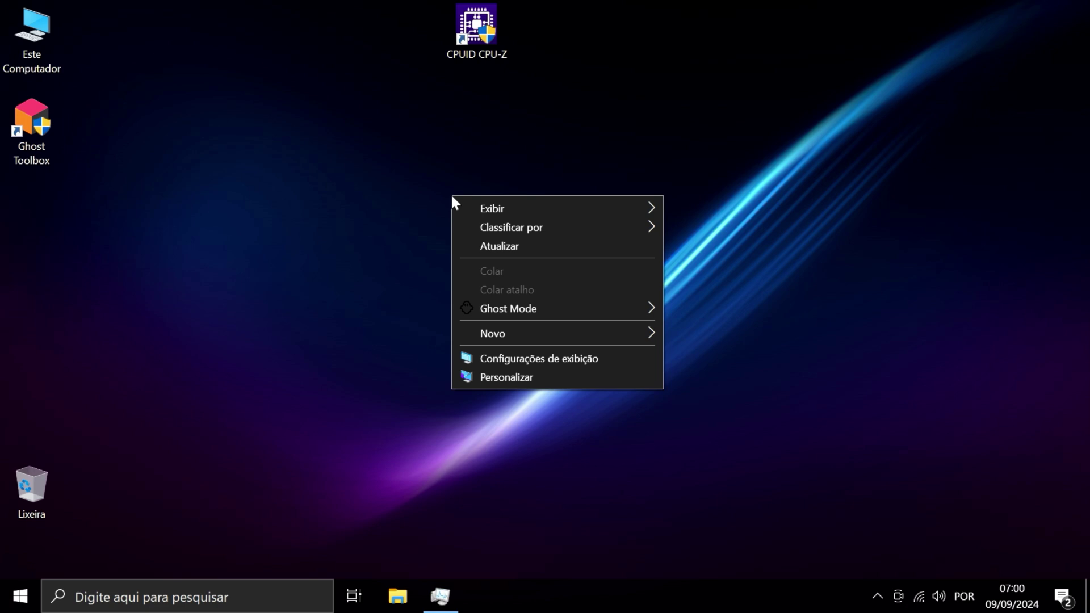
mouse_move(513, 318)
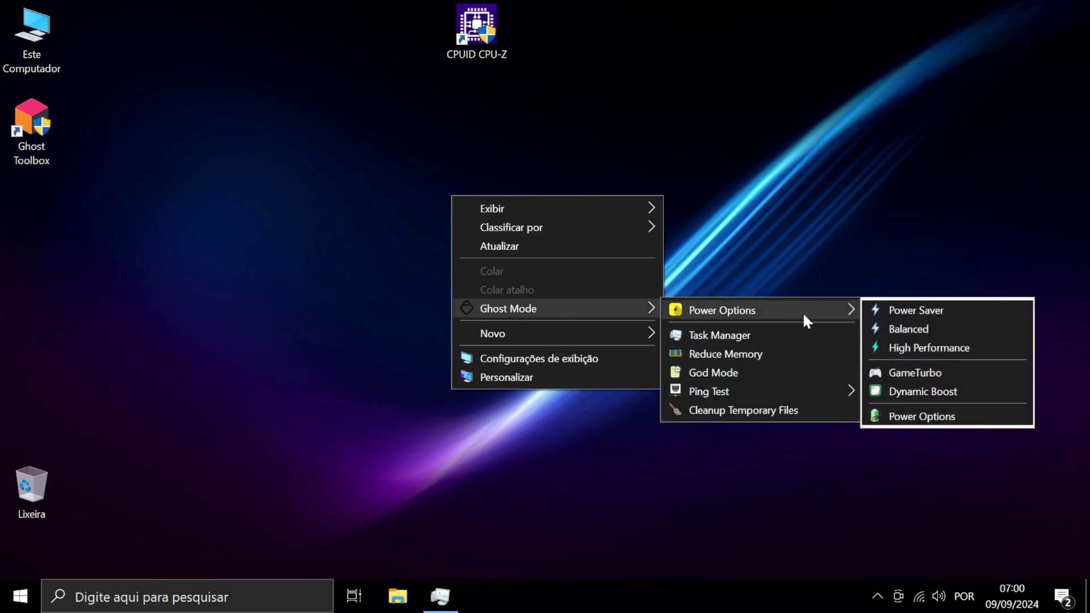
left_click(904, 329)
Bring Task Manager's CPU performance graph back up and place its window clear of the desktop's free area.
right_click(828, 581)
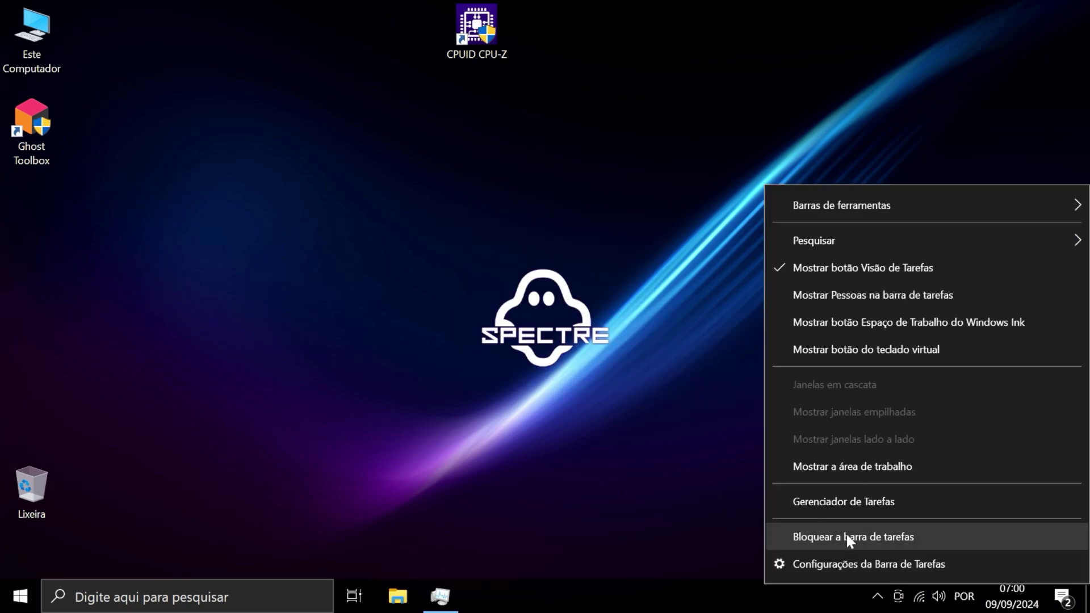
left_click(806, 507)
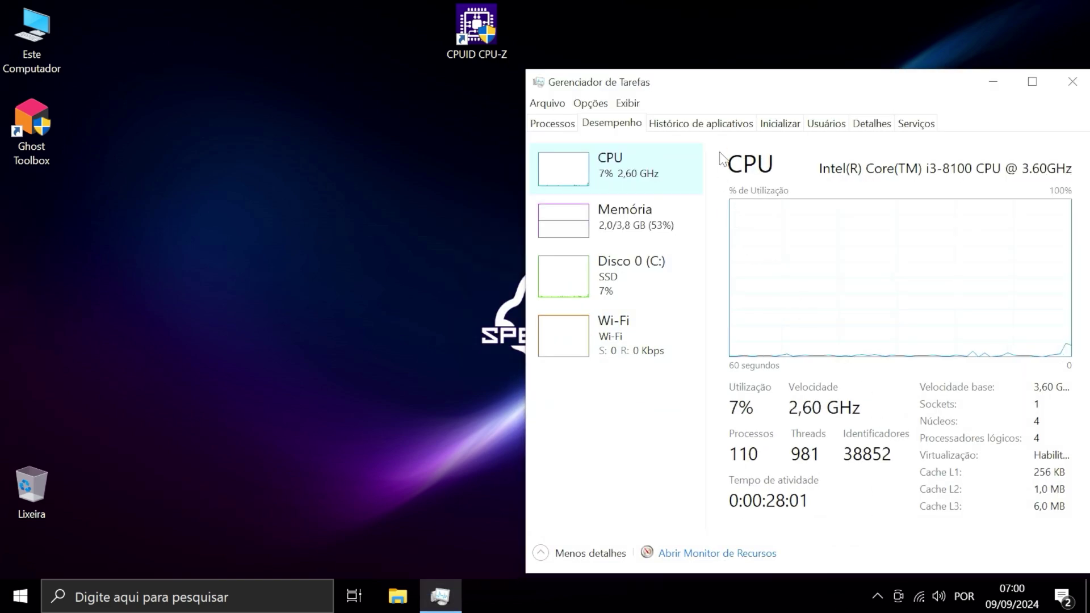
left_click_drag(727, 85, 730, 16)
Switch the power plan to High Performance through the desktop's Ghost Mode power options.
right_click(53, 236)
mouse_move(226, 347)
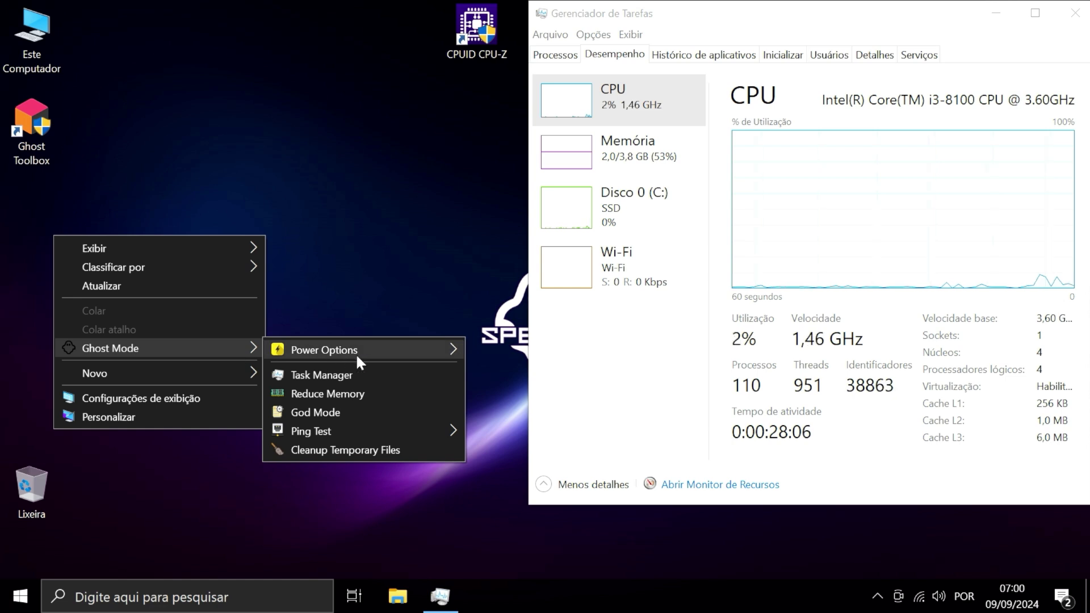
mouse_move(453, 353)
left_click(542, 387)
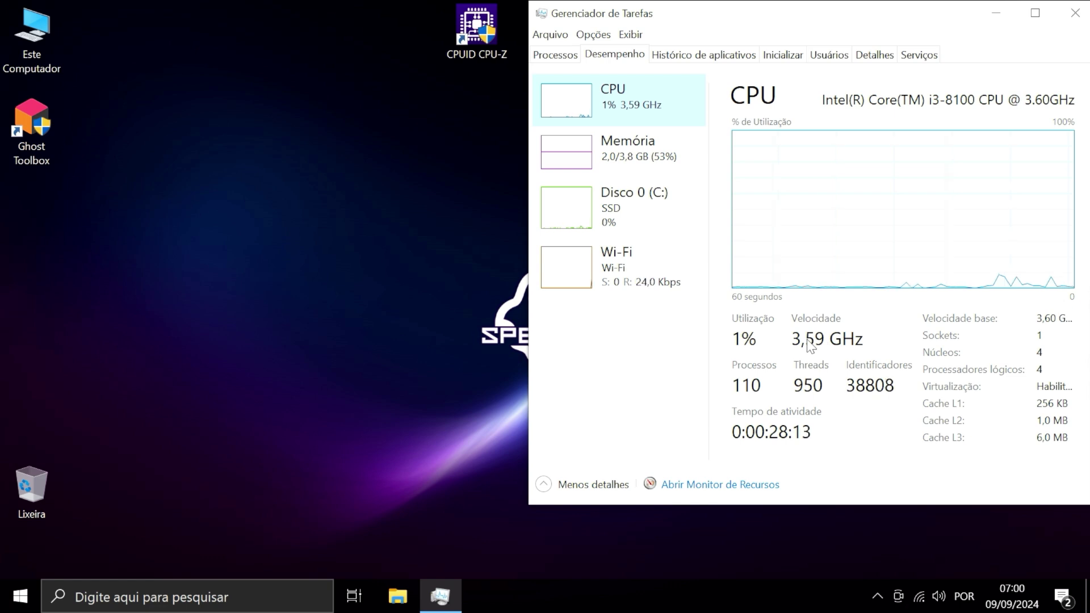
Show the memory usage graph in Task Manager and run Ghost Mode's Reduce Memory on the system.
right_click(234, 205)
mouse_move(284, 319)
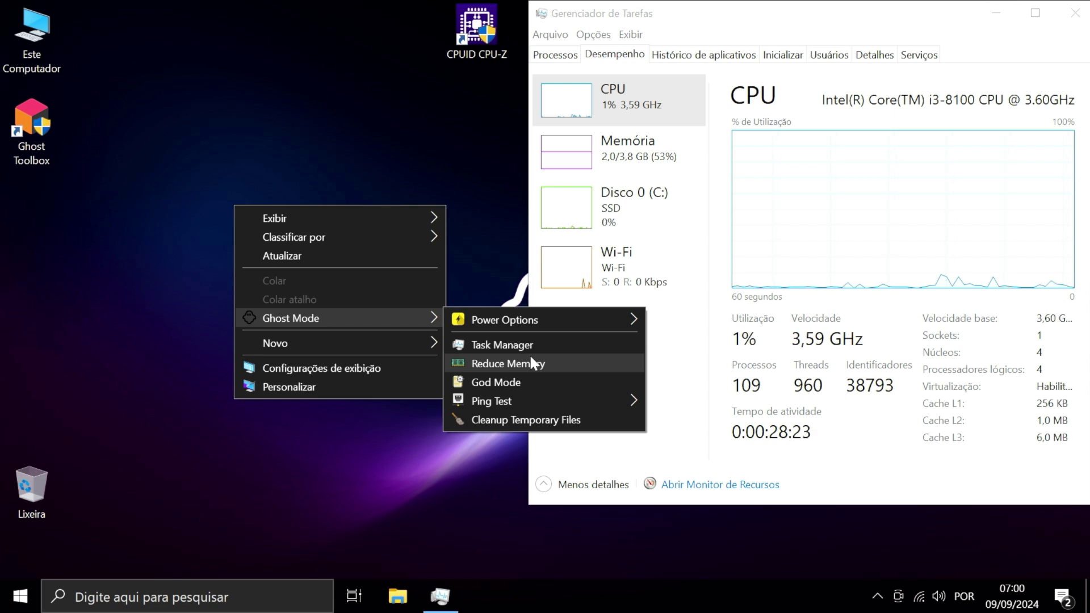
left_click(636, 128)
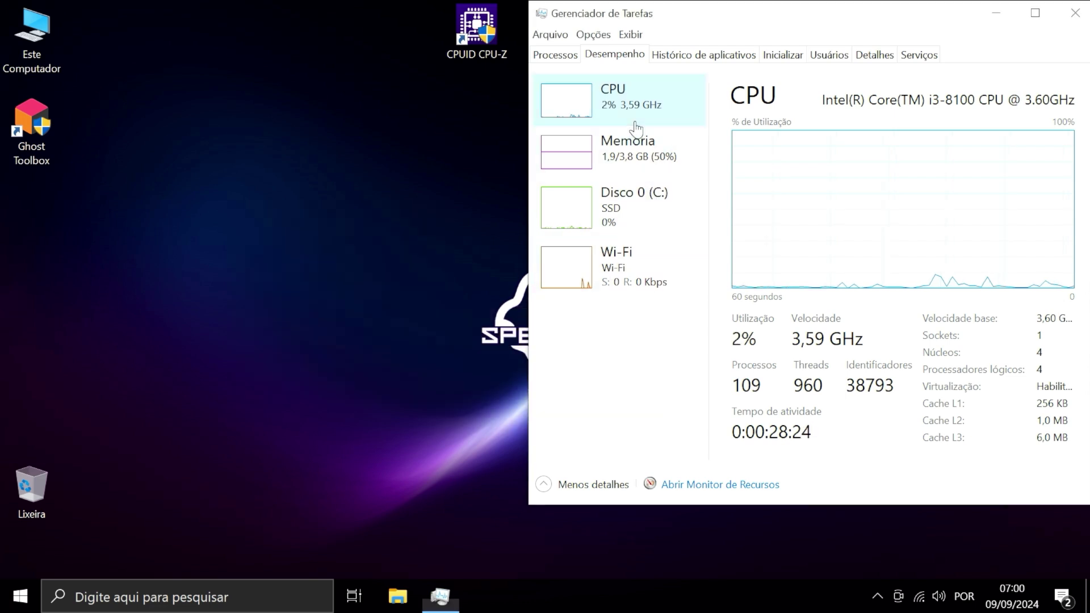
left_click(623, 154)
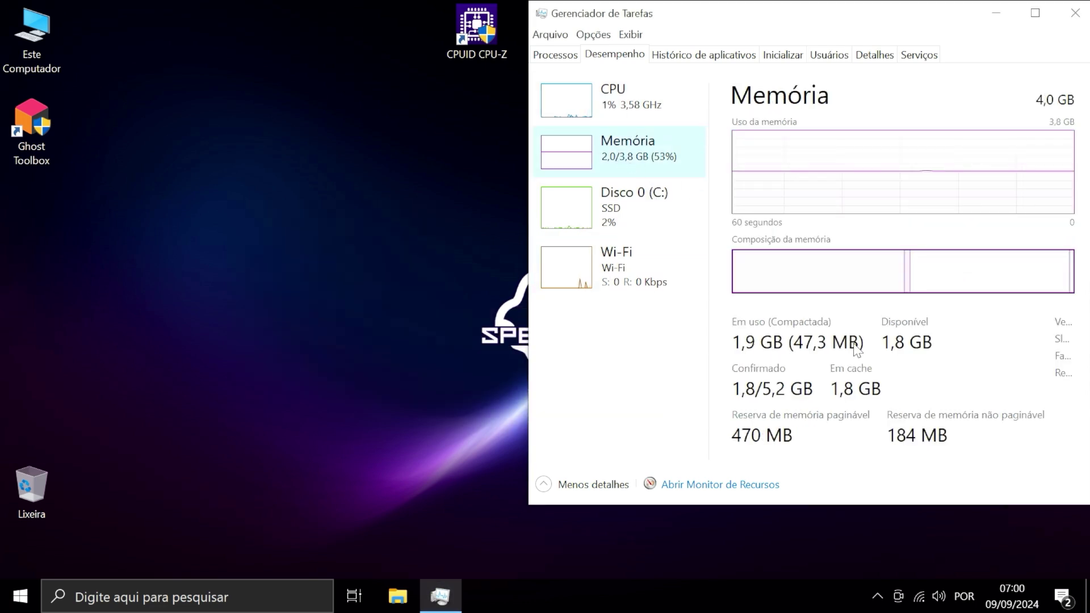
right_click(169, 200)
mouse_move(285, 311)
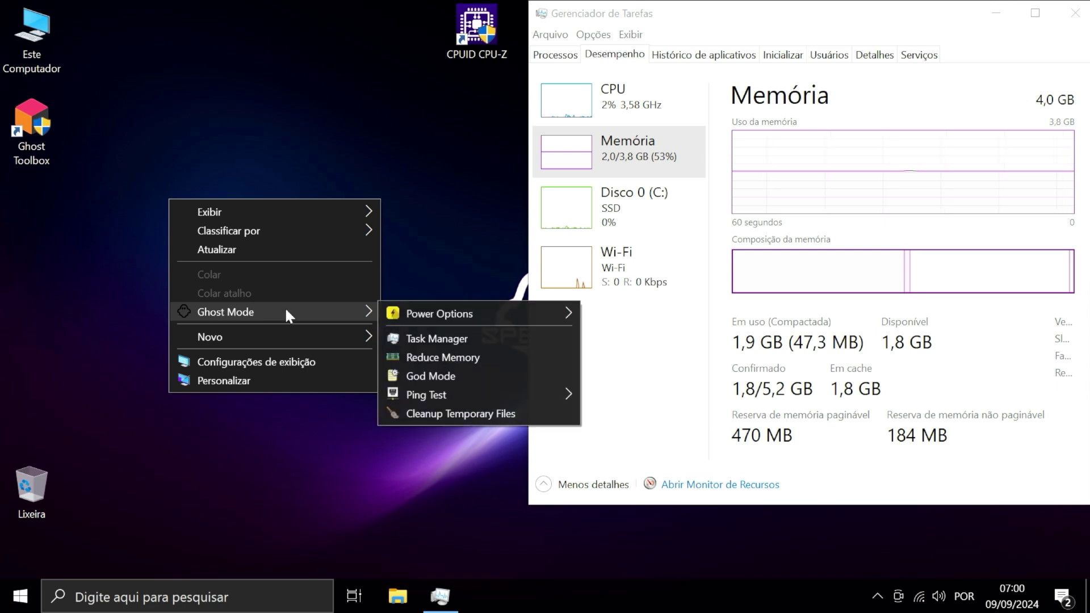
left_click(462, 353)
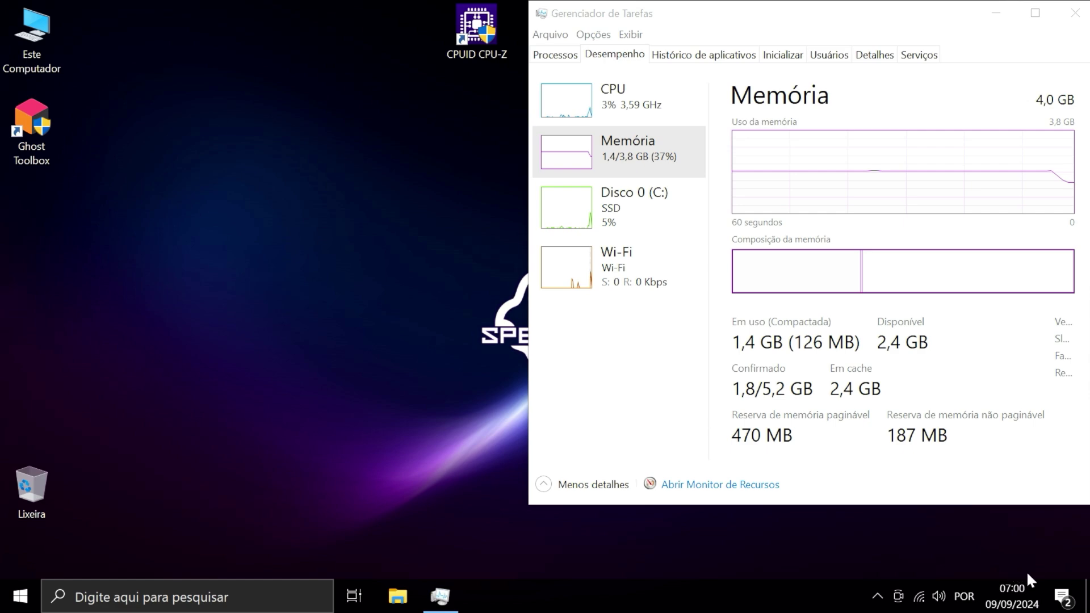
Browse the settings collected in Ghost Mode's God Mode folder and close it.
right_click(254, 164)
mouse_move(341, 275)
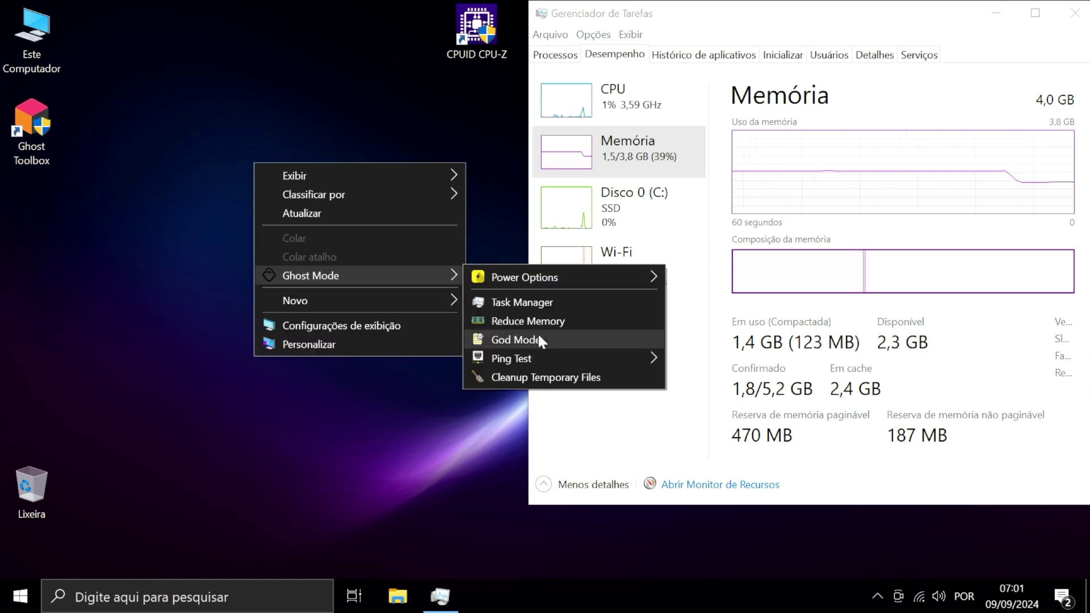
left_click(575, 338)
scroll(522, 244, "down", 10)
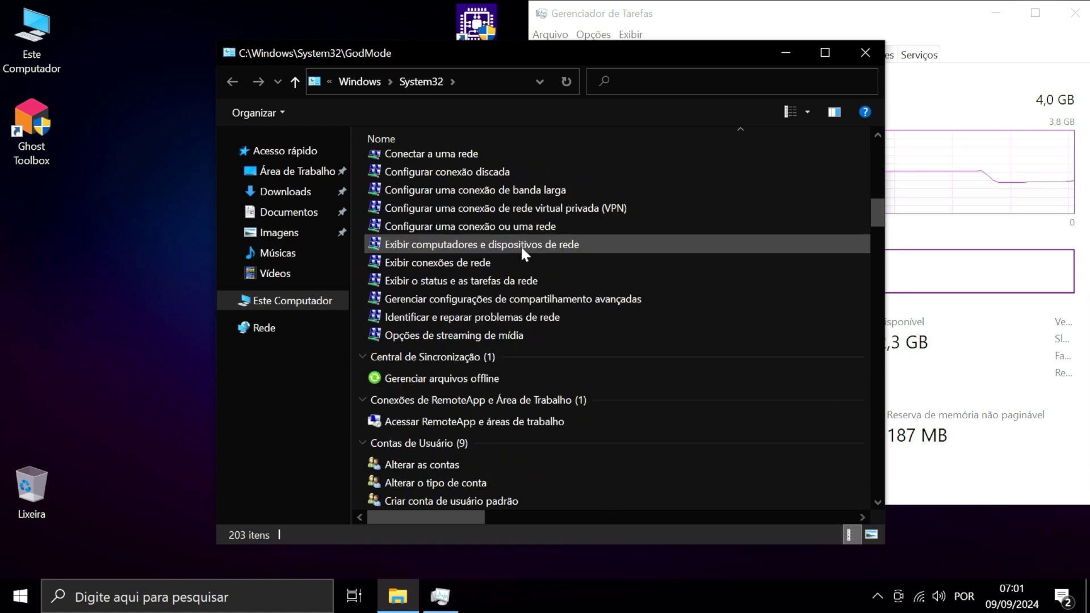
scroll(534, 310, "up", 2)
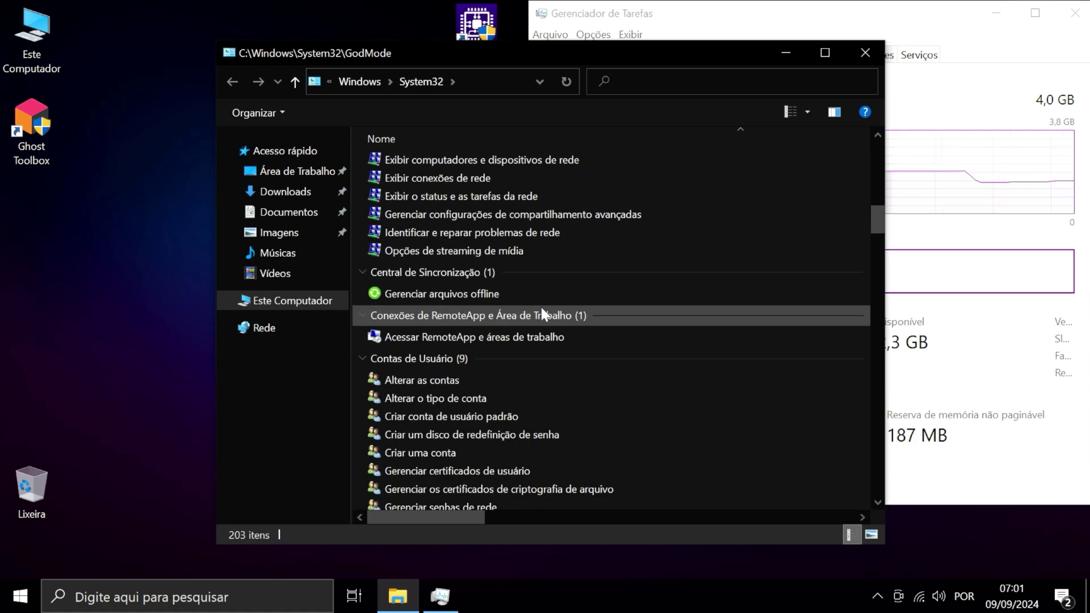
left_click(865, 53)
right_click(250, 261)
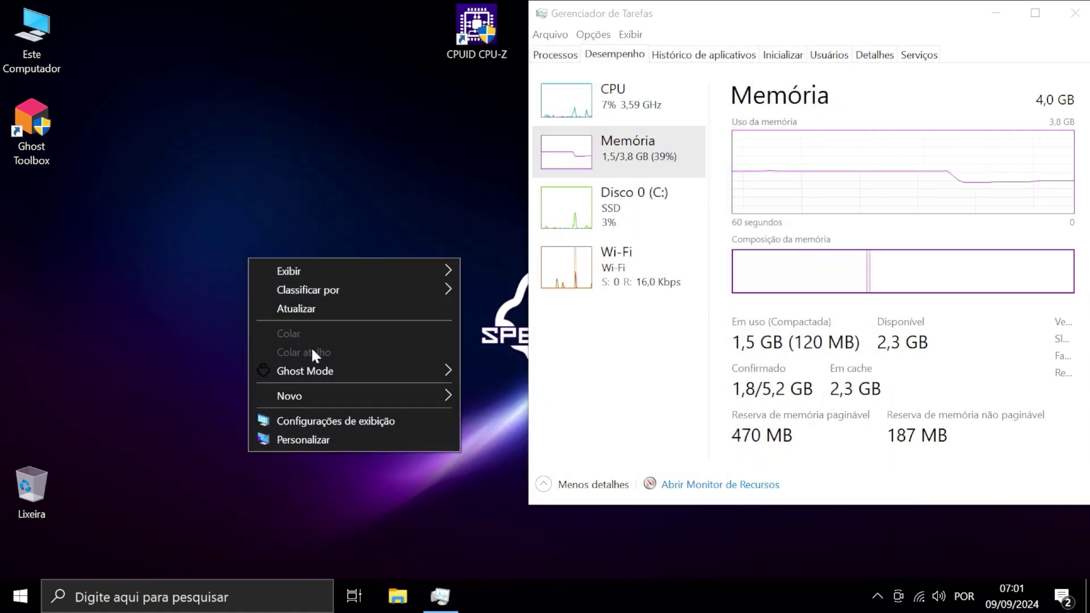
mouse_move(380, 370)
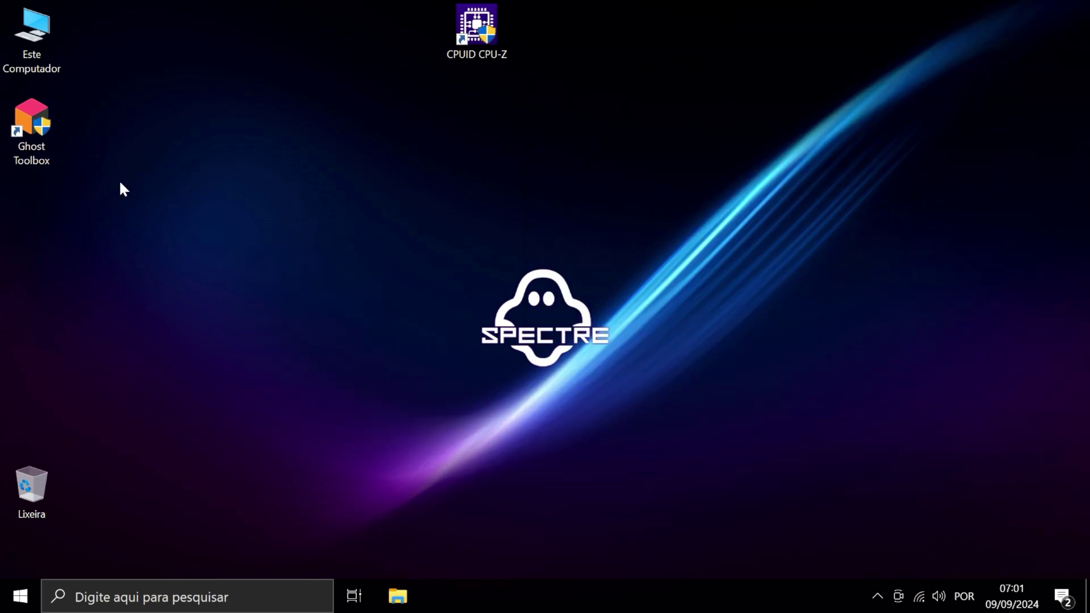
Launch Ghost Toolbox and accept the standalone download of update 19045.3930.
double_click(41, 139)
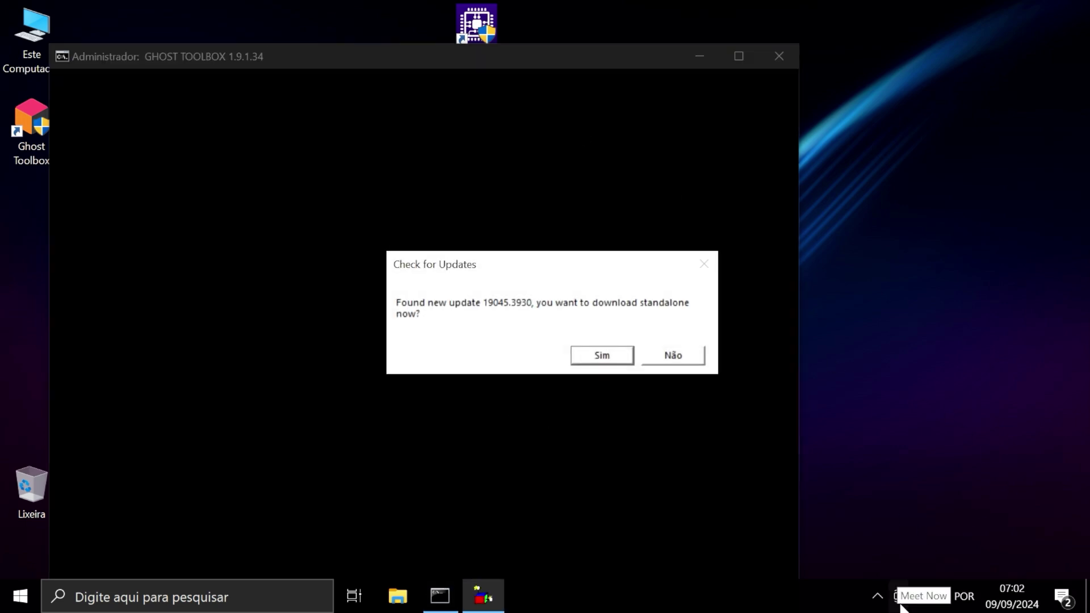
left_click(598, 357)
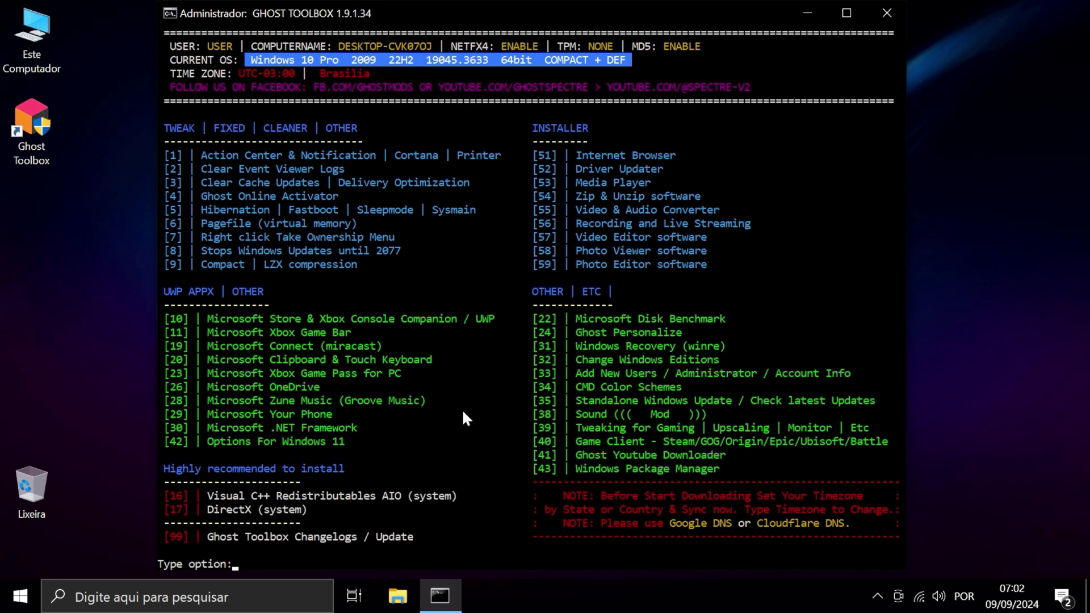
Install Google Chrome from the toolbox's Internet Browser list and return to the main list.
type("51")
key("Return")
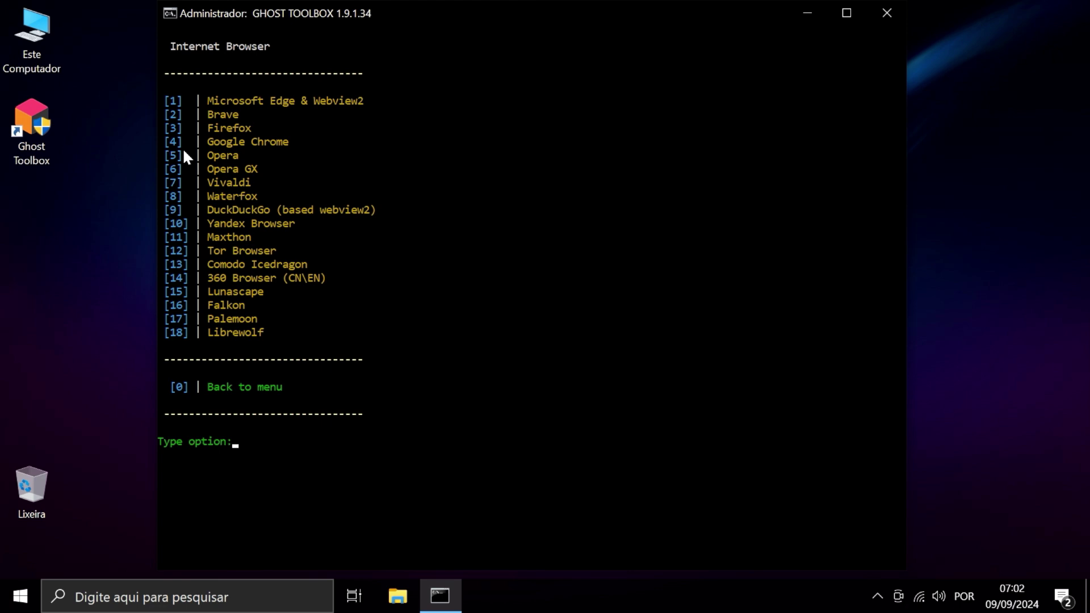
type("4")
key("Return")
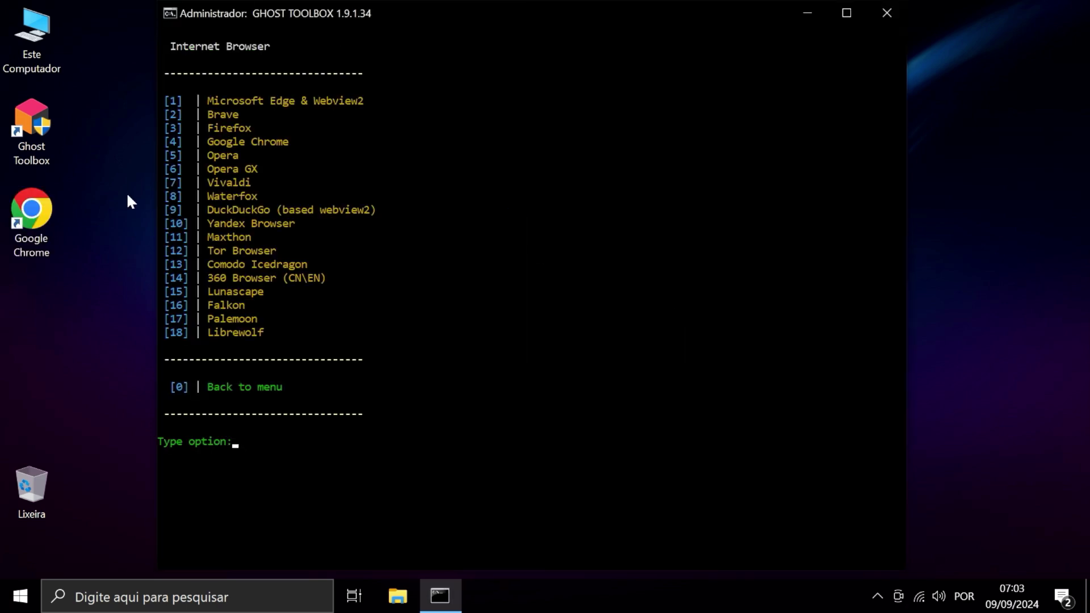
type("0")
key("Return")
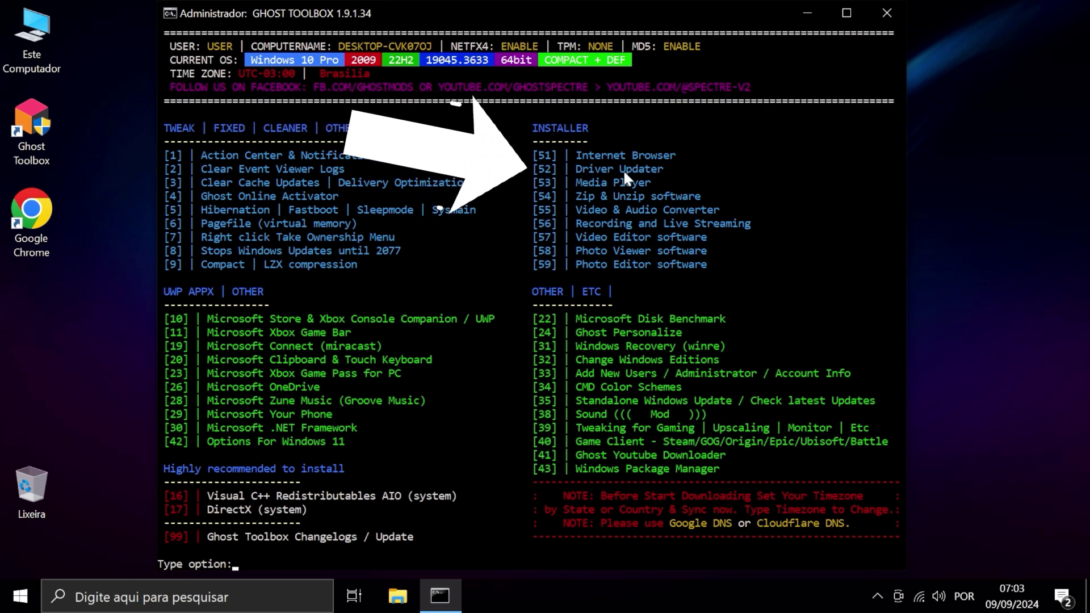
Install Driver Booster from the toolbox's Driver Updater list and return to the main list.
type("52")
key("Return")
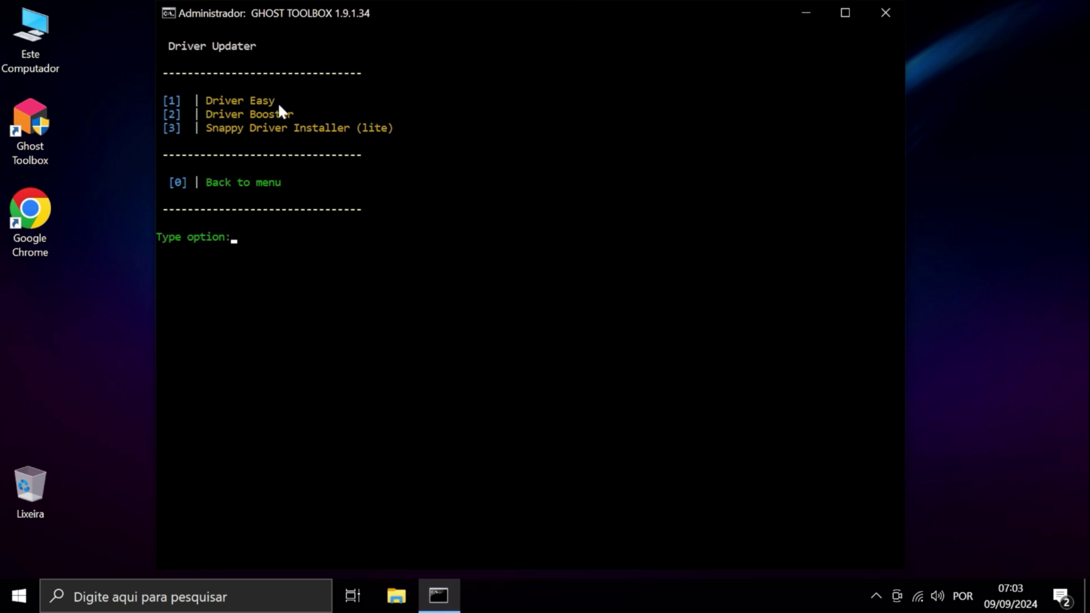
type("2")
key("Return")
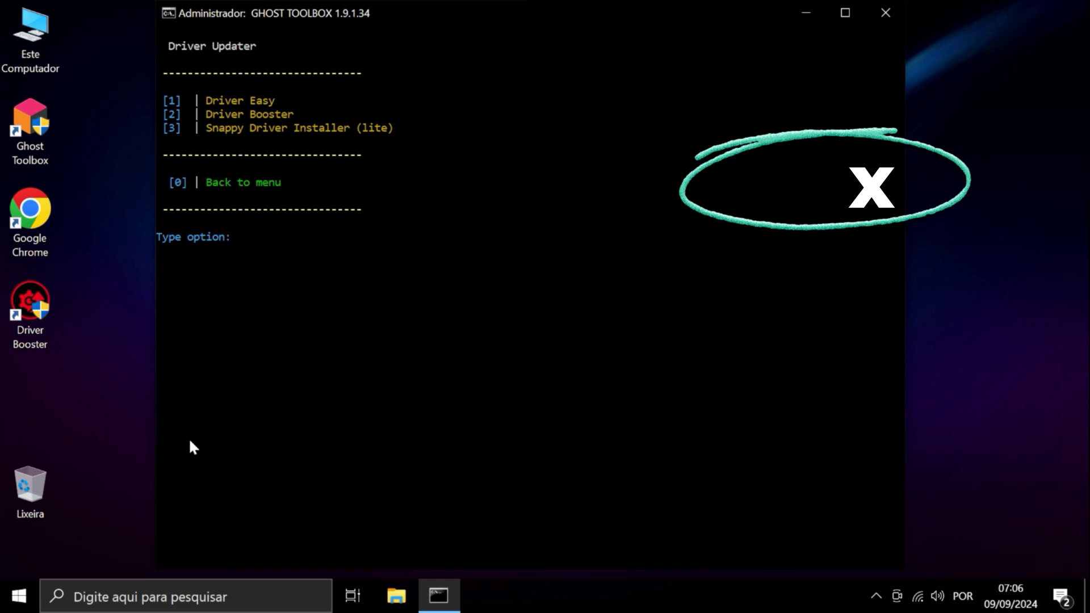
type("0")
key("Return")
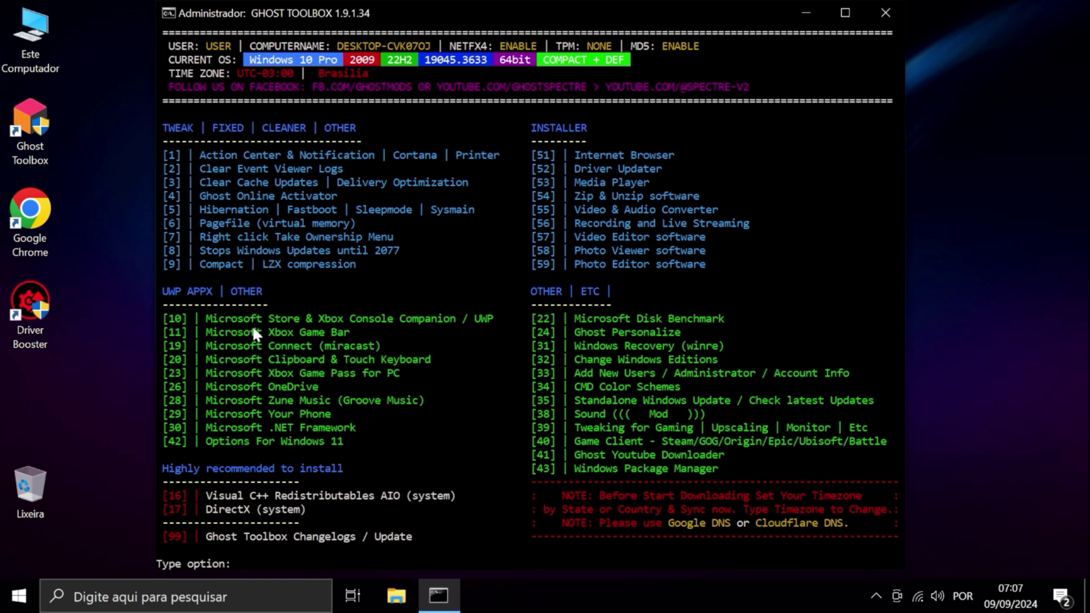
Install Microsoft Store & Xbox Console Companion from the toolbox's UWP app list.
type("43")
key("Return")
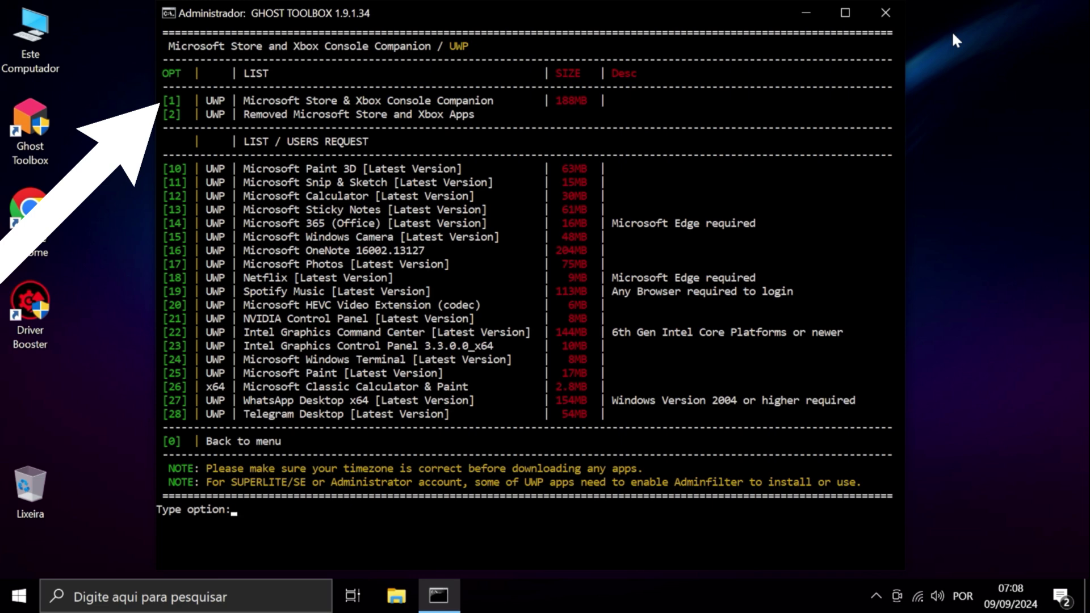
type("1")
key("Return")
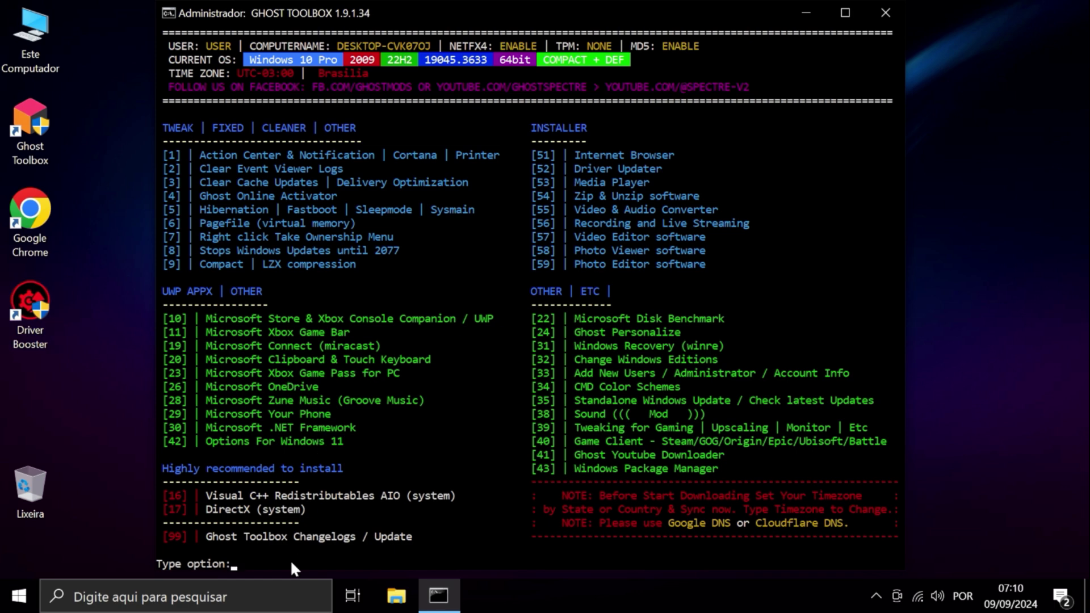
Install DirectX with the toolbox's online installer, accepting the licence agreement and completing the setup wizard.
type("17")
key("Return")
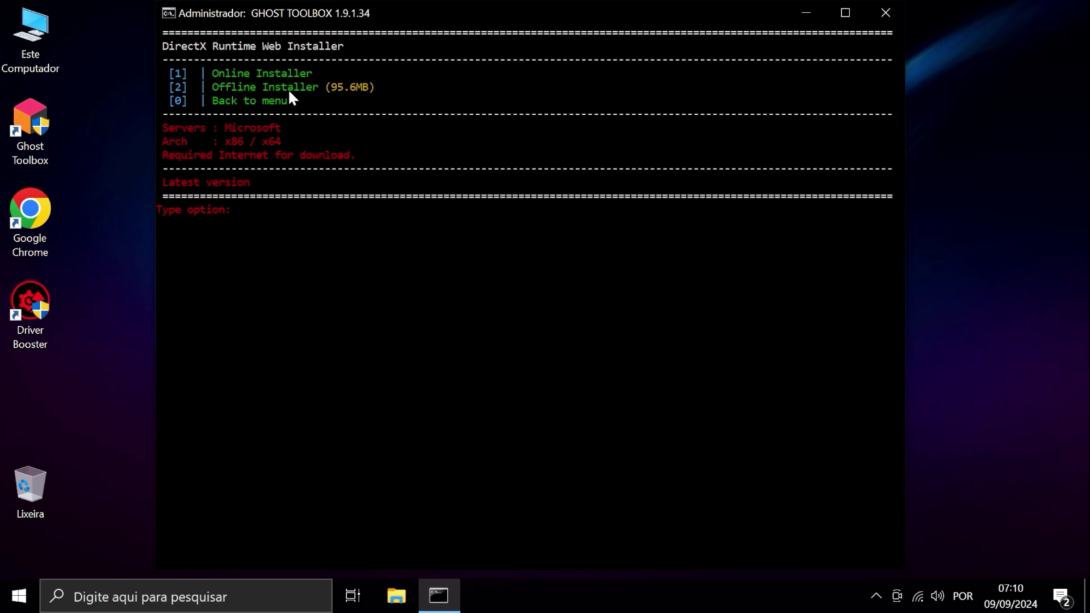
type("1")
key("Return")
left_click(271, 355)
left_click(420, 417)
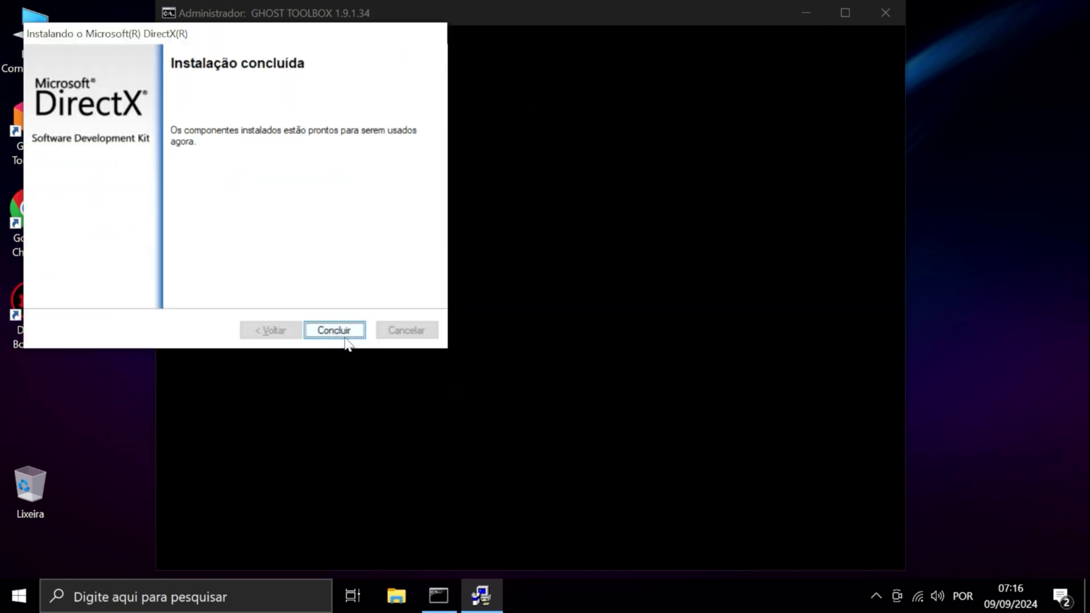
left_click(343, 332)
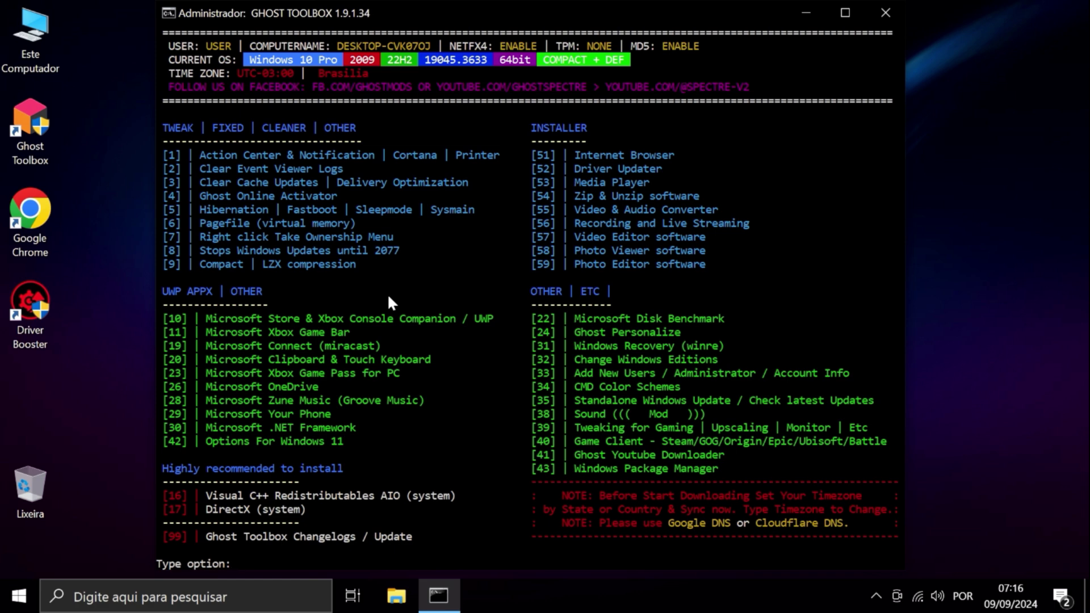
Set Ghost Mode's Reduced Process option to Mode 2 in Ghost Toolbox.
type("ghostmode")
key("Return")
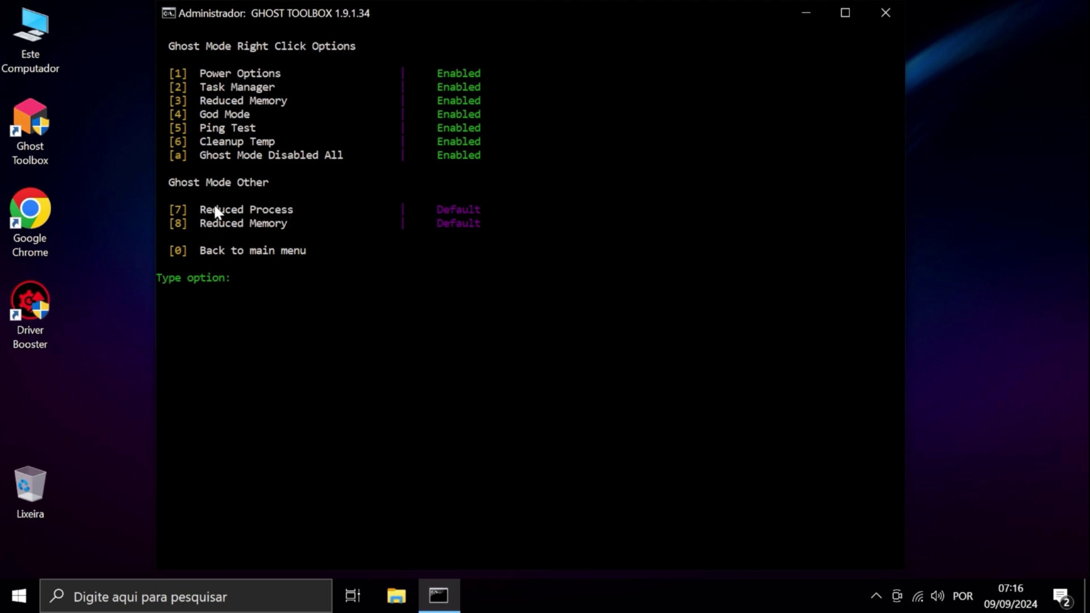
type("7")
key("Return")
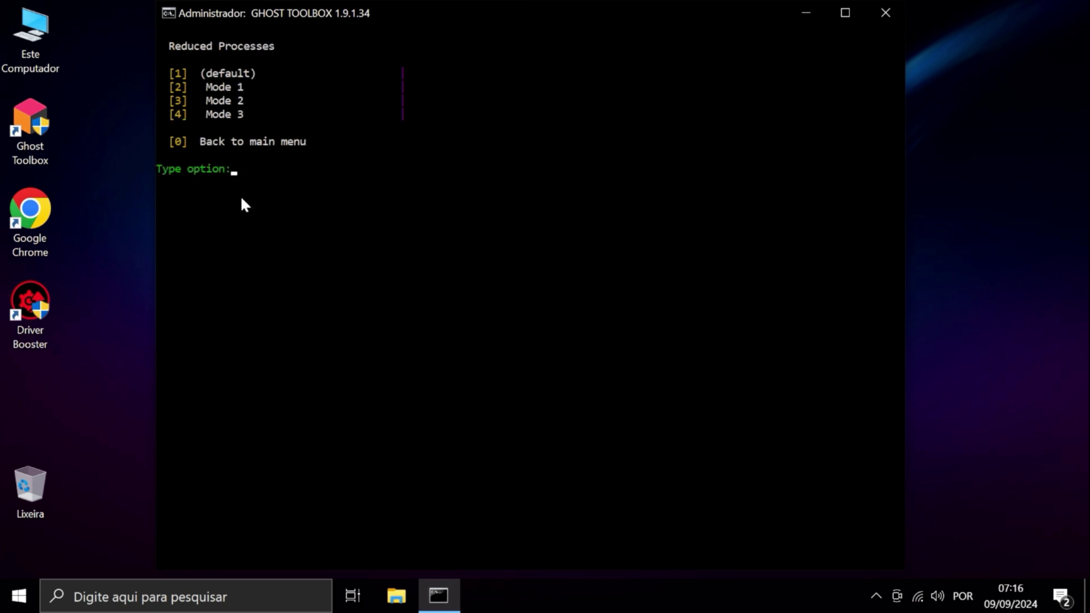
type("3")
key("Return")
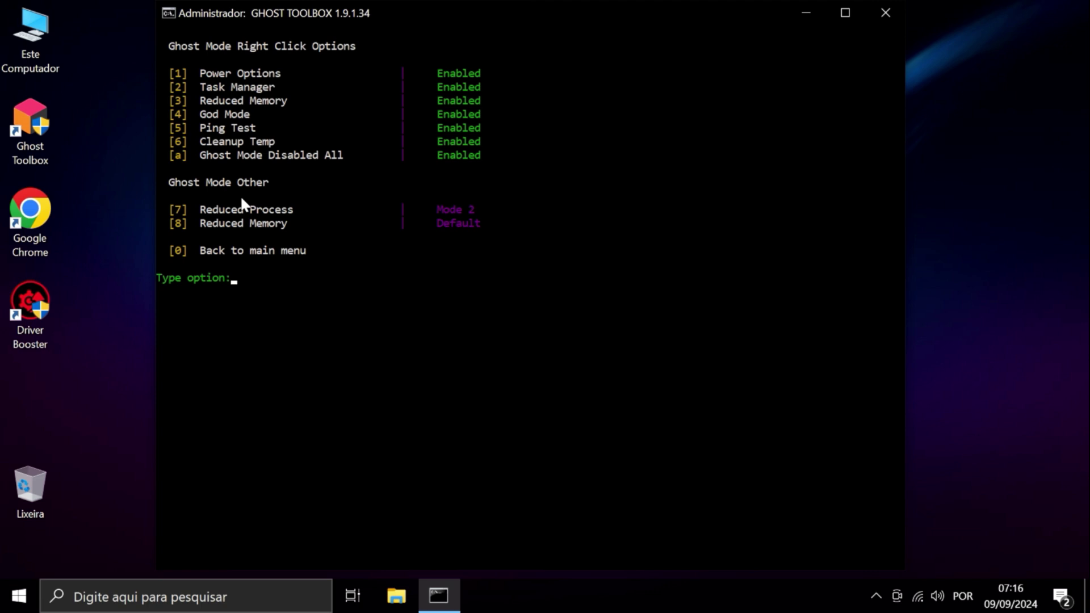
Set Ghost Mode's automatic Reduced Memory option to run every 15 minutes.
type("8")
key("Return")
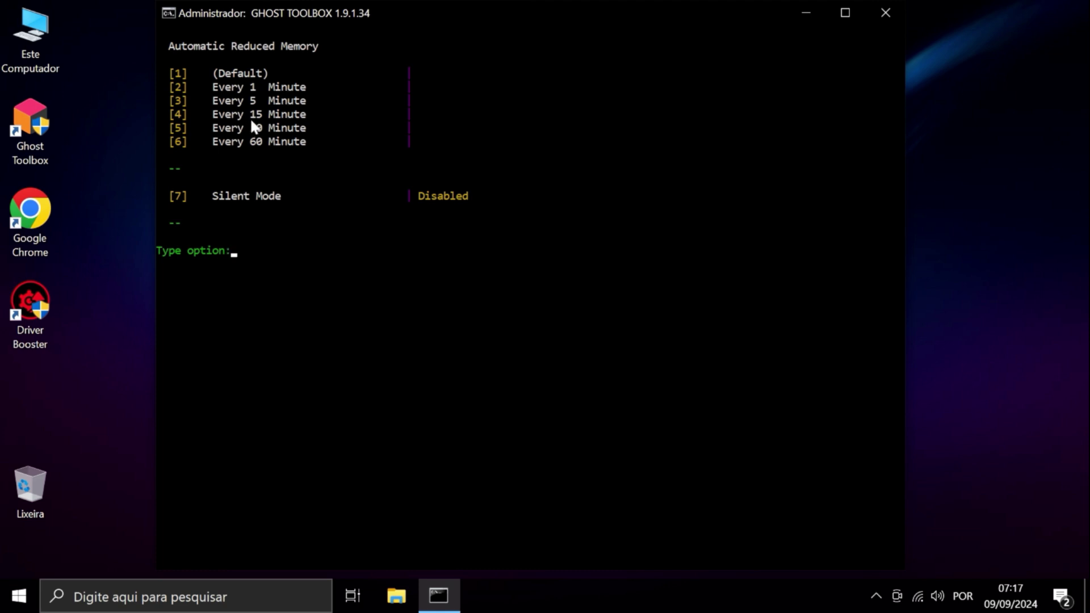
type("4")
key("Return")
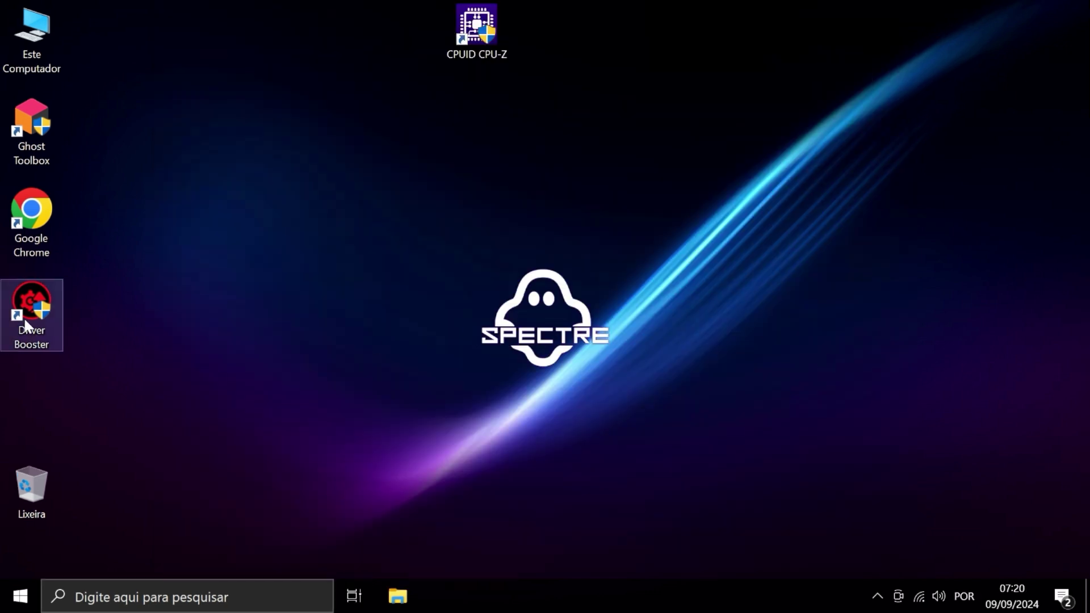
Launch Driver Booster from its desktop shortcut.
double_click(25, 322)
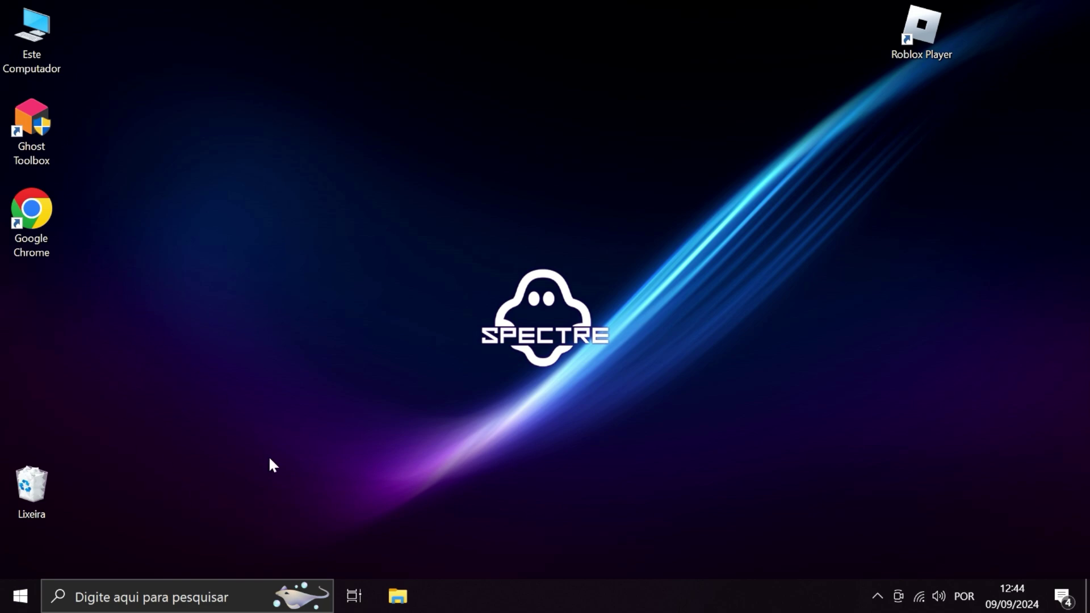
Check the used and free space in the properties of Disco Local (C:) and return to the desktop.
double_click(31, 67)
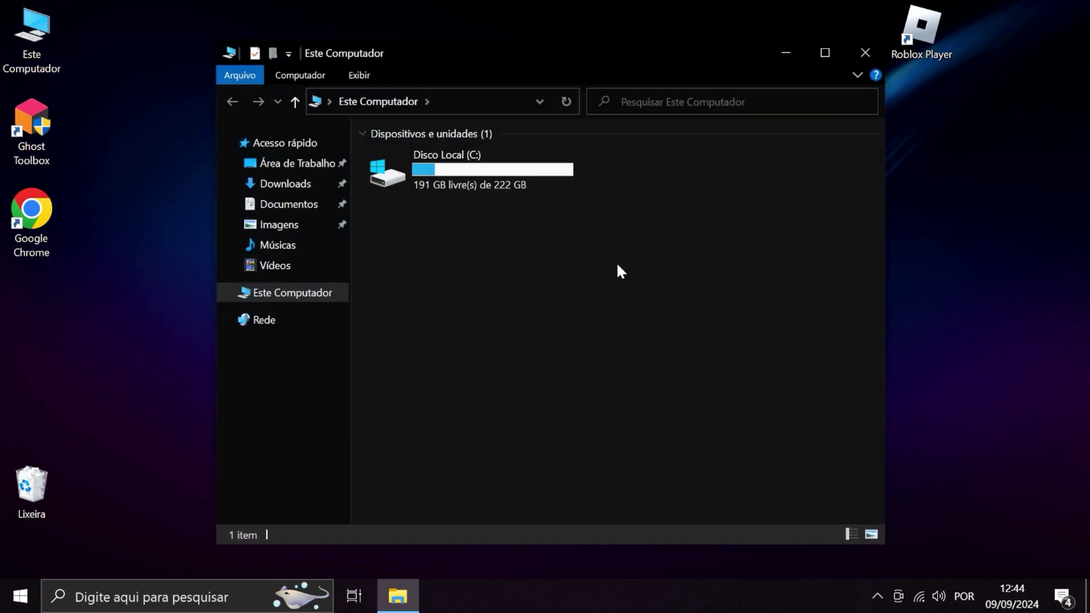
right_click(547, 192)
left_click(585, 470)
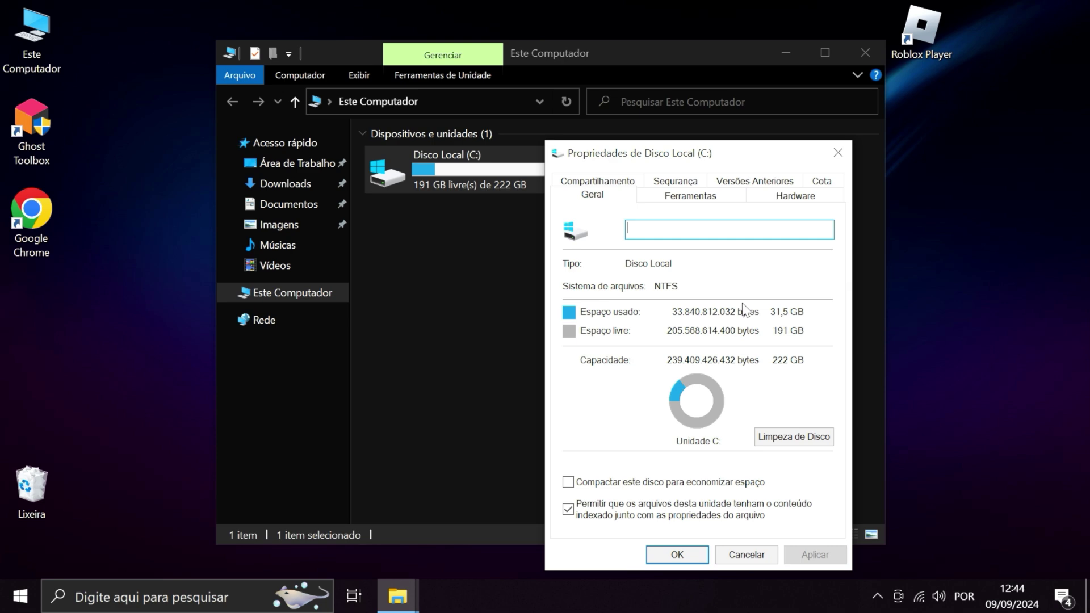
key("super+d")
Check the system's memory usage in Task Manager's performance view and close Task Manager.
right_click(827, 594)
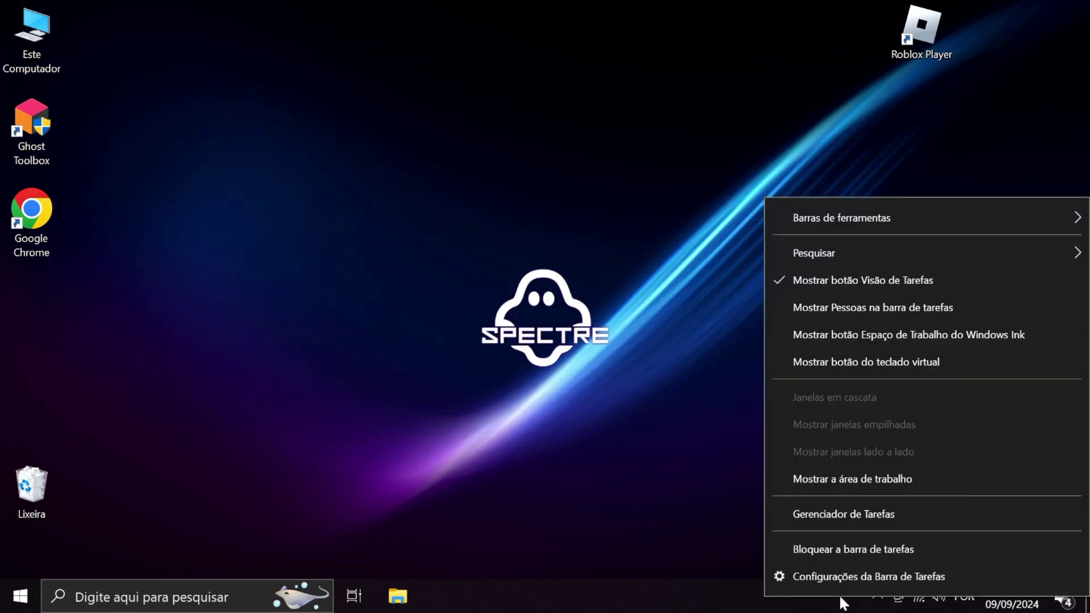
left_click(866, 519)
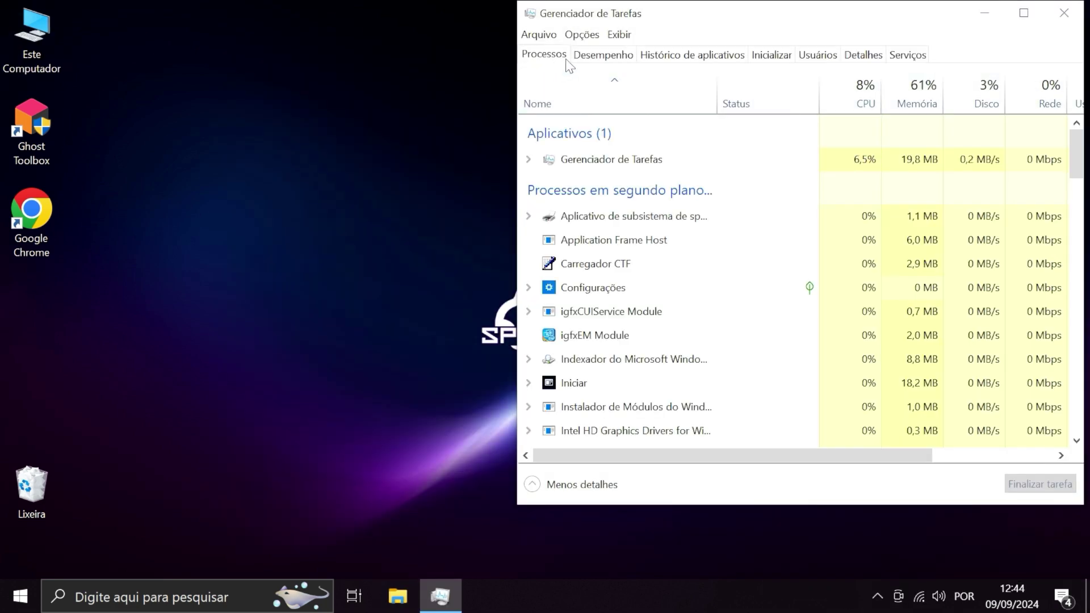
left_click(574, 56)
key("Down")
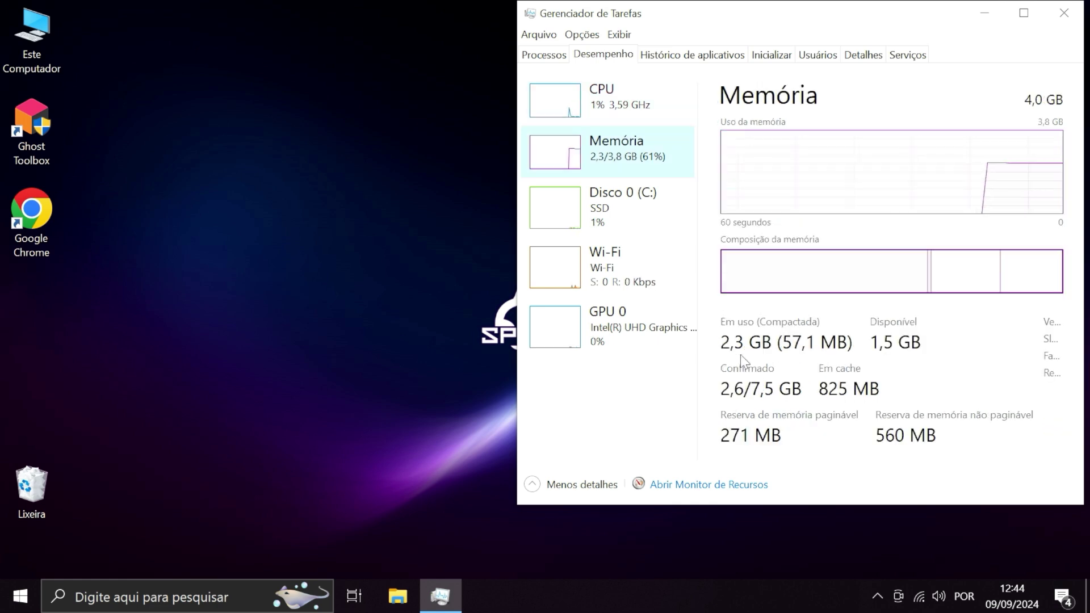
left_click(1063, 14)
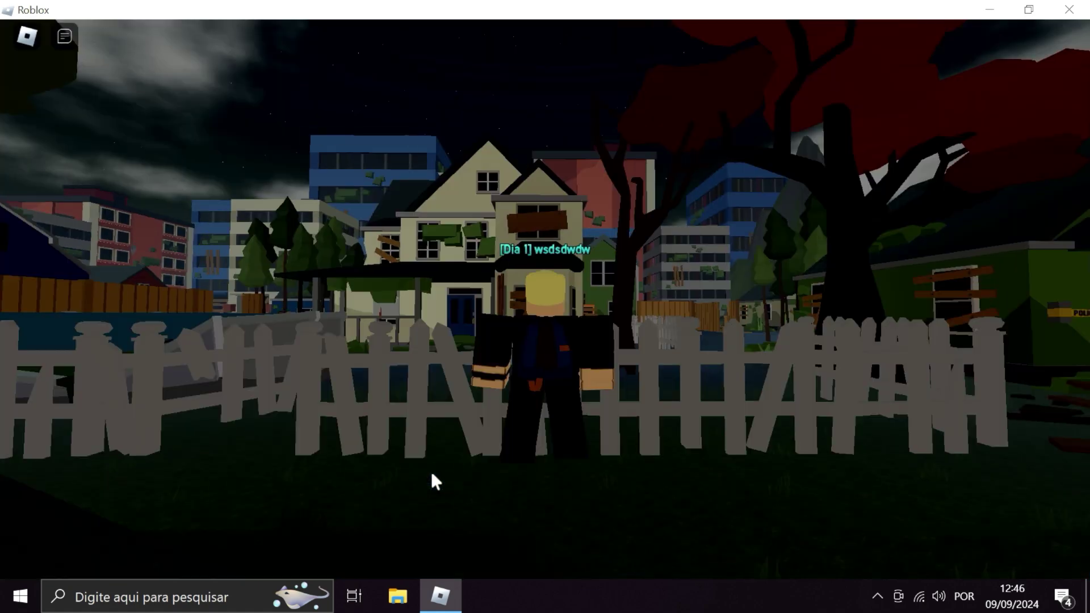
key("s")
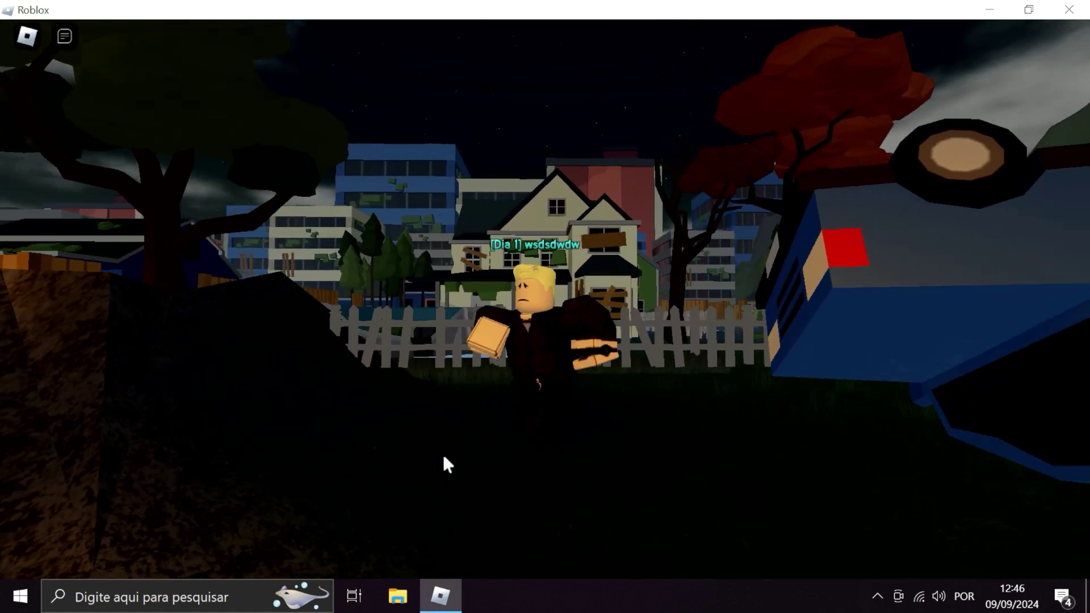
key("s")
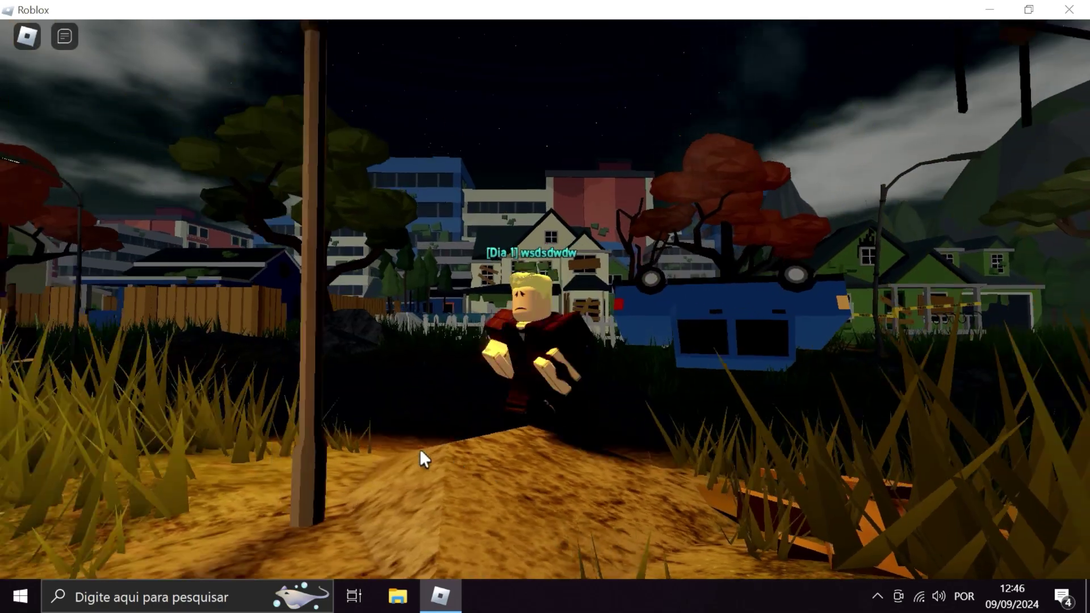
key("s")
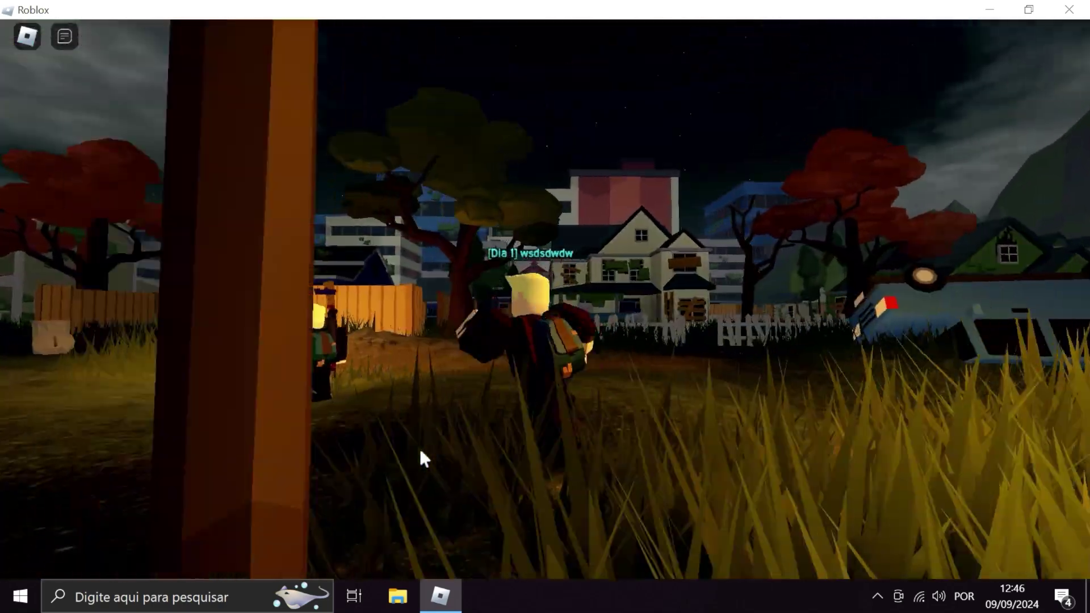
key("w")
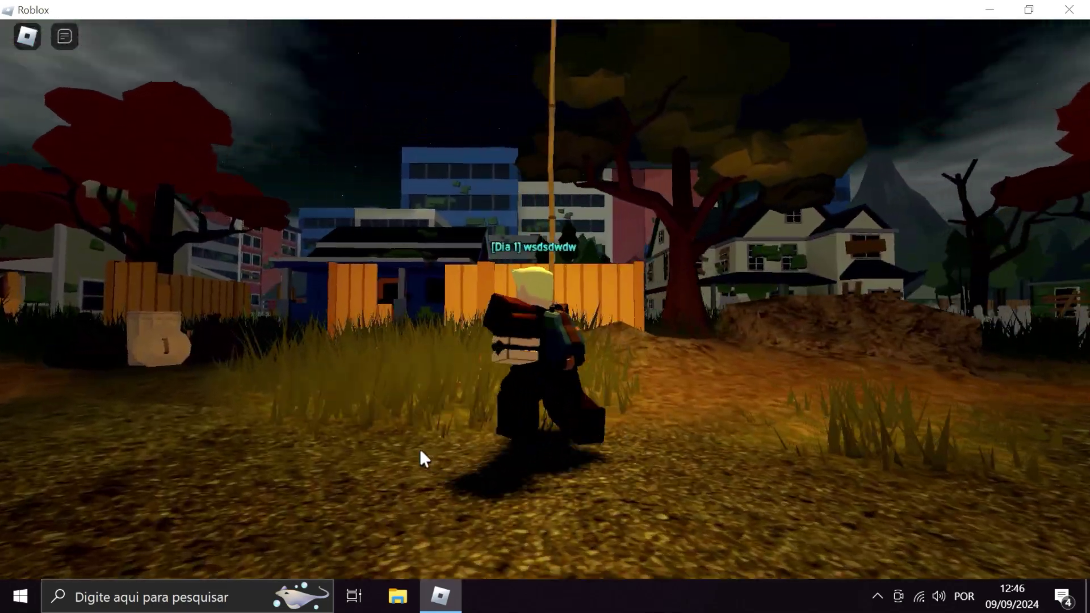
key("w")
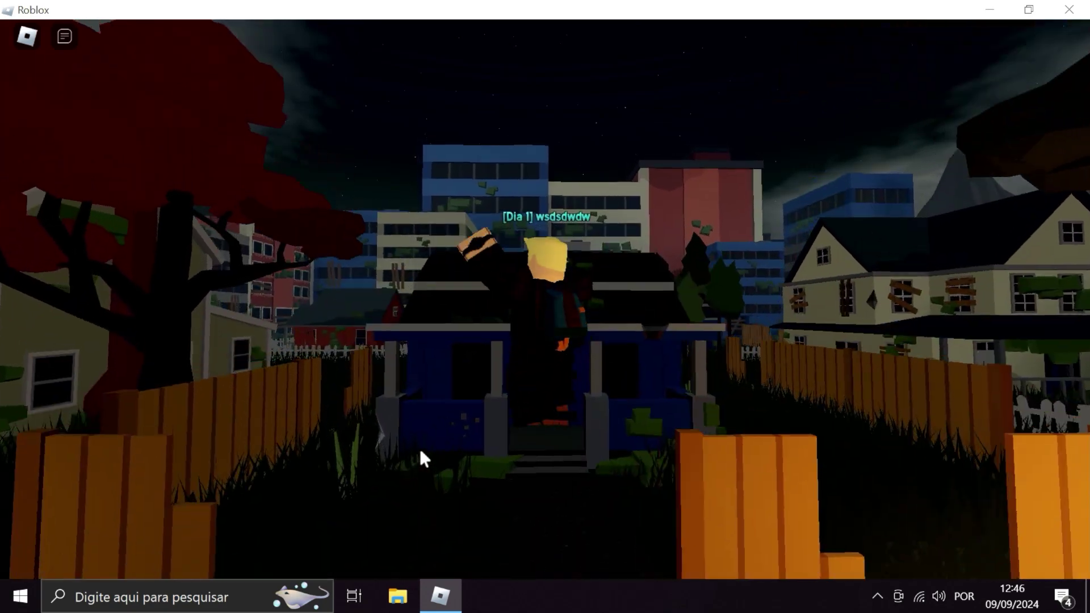
key("w")
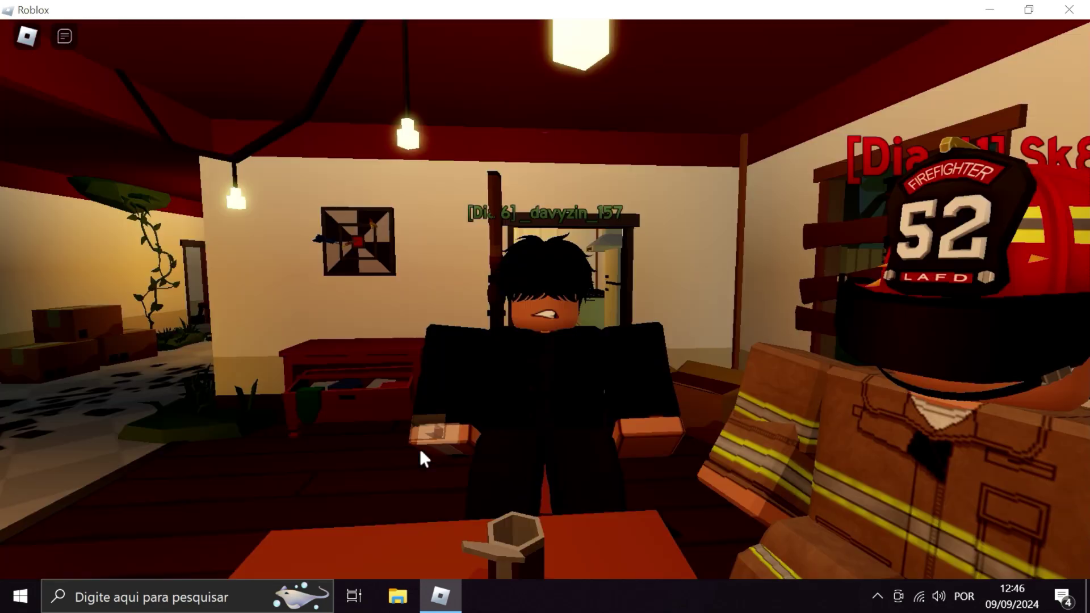
Leave the running Roblox experience and confirm the exit.
key("Escape")
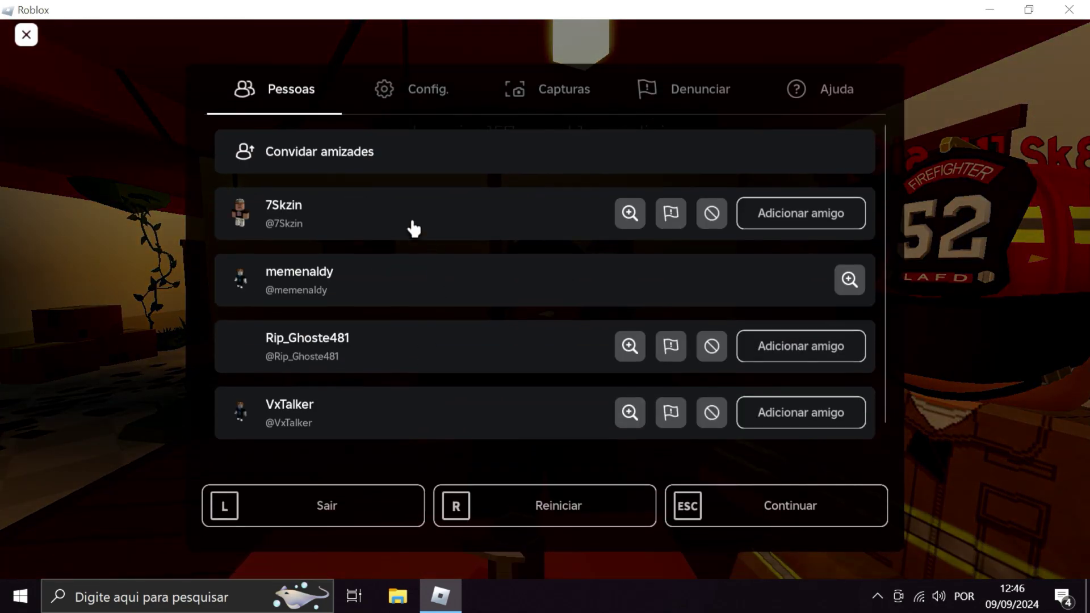
left_click(369, 499)
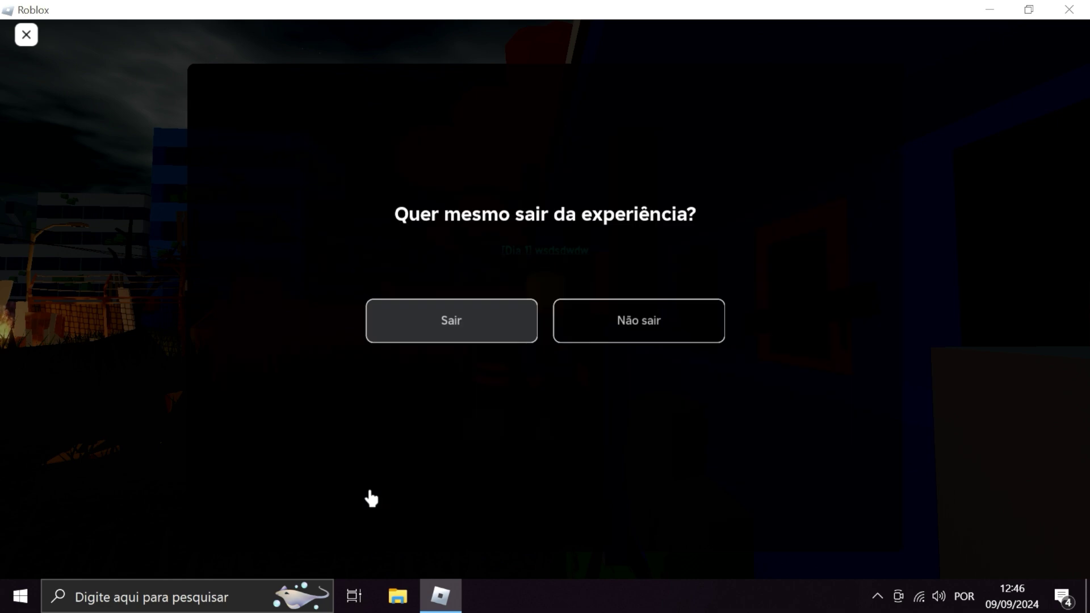
left_click(423, 325)
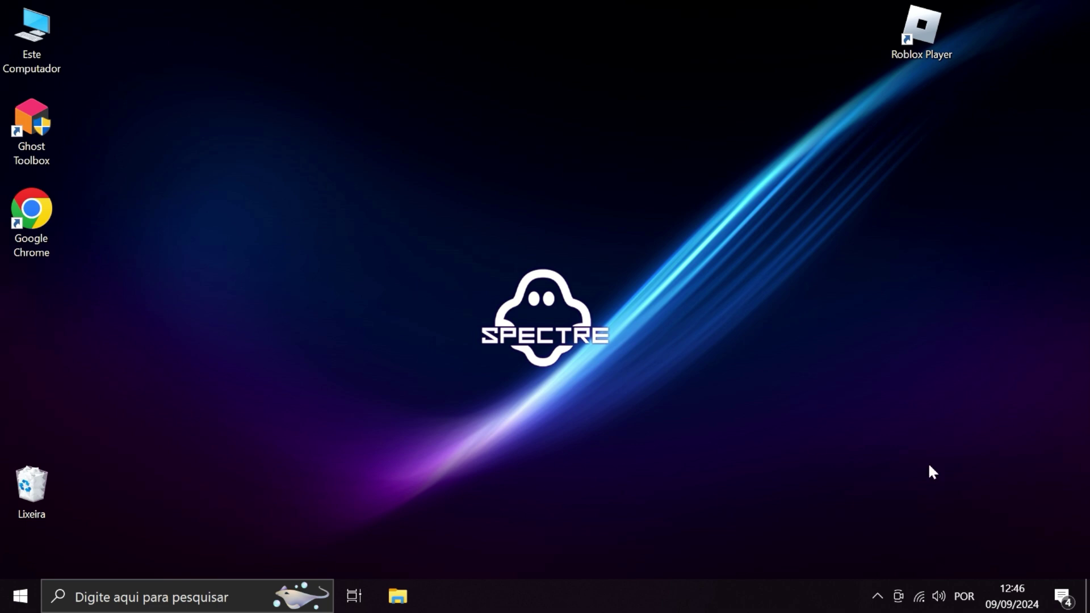
Move the Roblox Player shortcut further right along the desktop's upper edge.
left_click_drag(892, 40, 991, 45)
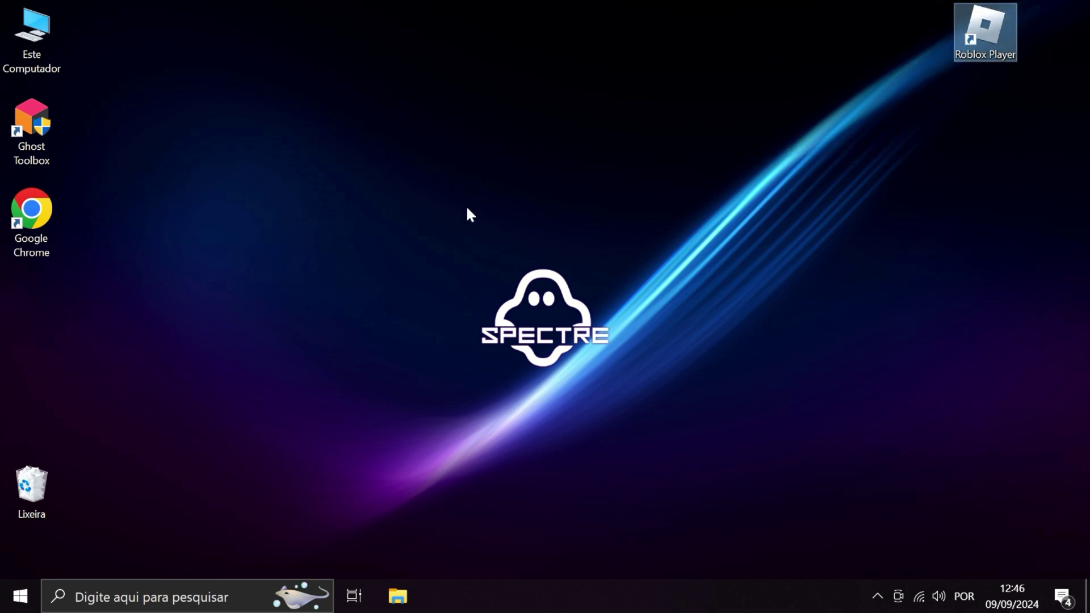